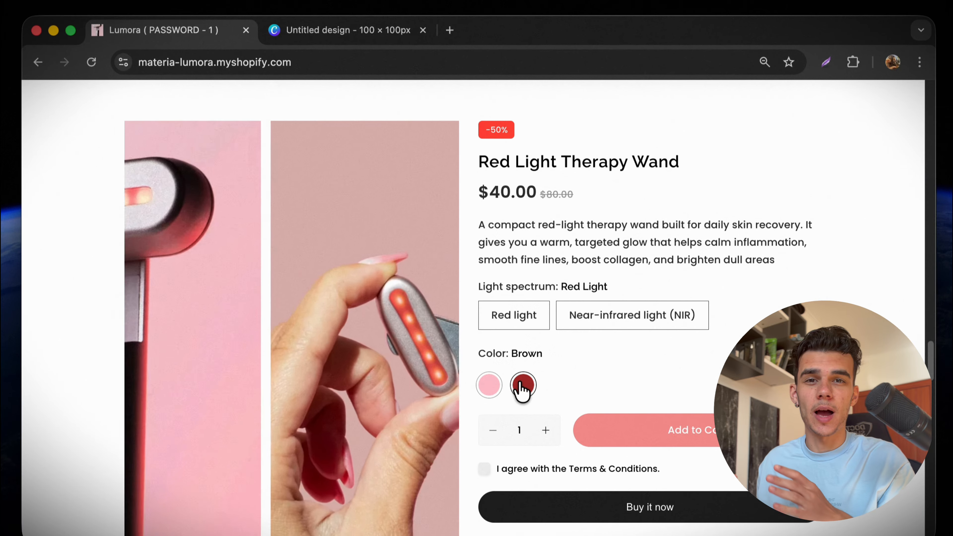
Open the Red Light Therapy Wand product page and scroll through its sections.
scroll(603, 384, "down", 20)
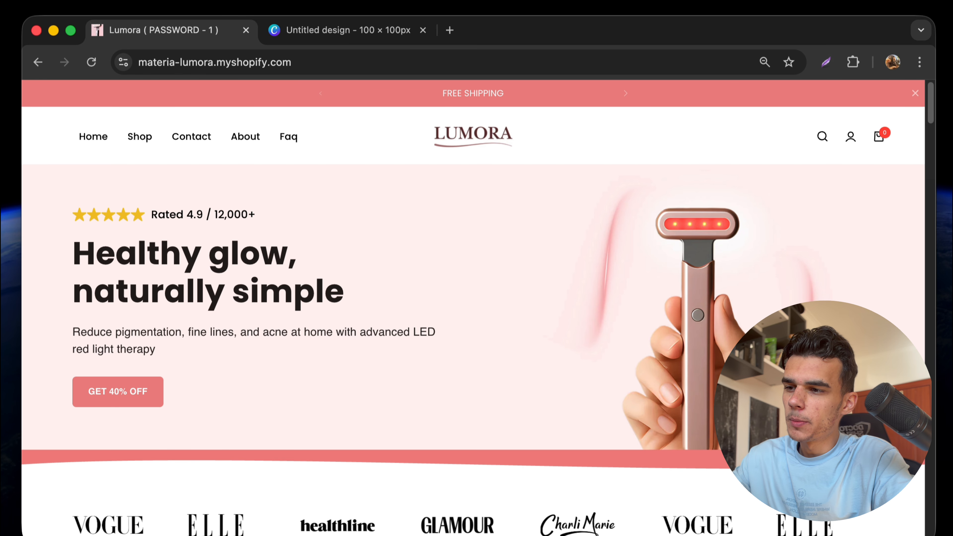
left_click(144, 141)
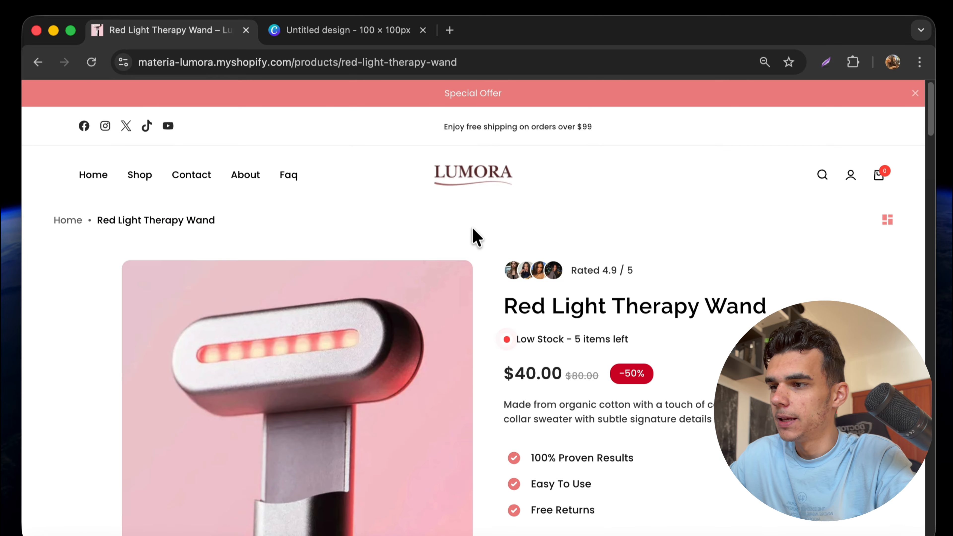
scroll(518, 296, "down", 5)
scroll(518, 288, "up", 5)
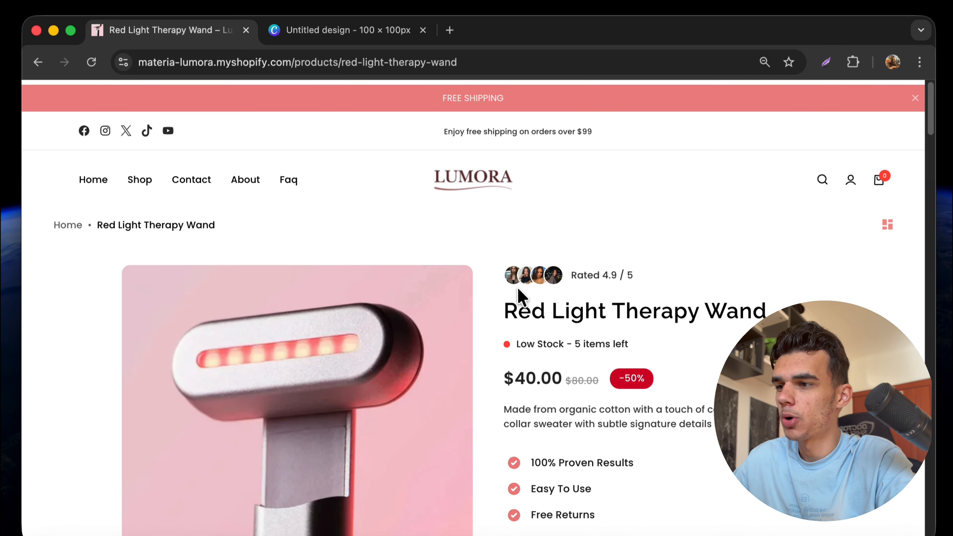
scroll(519, 294, "down", 1)
scroll(521, 297, "up", 1)
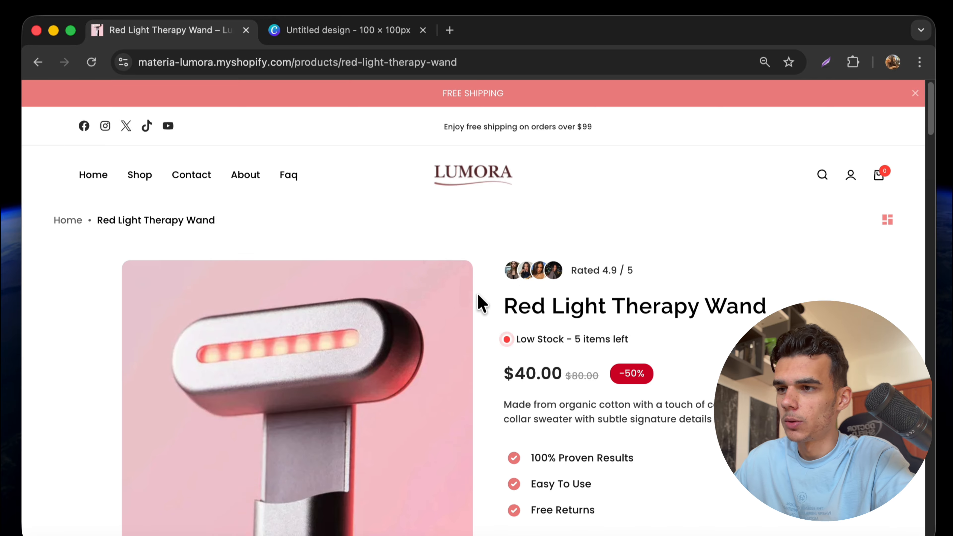
scroll(503, 336, "down", 10)
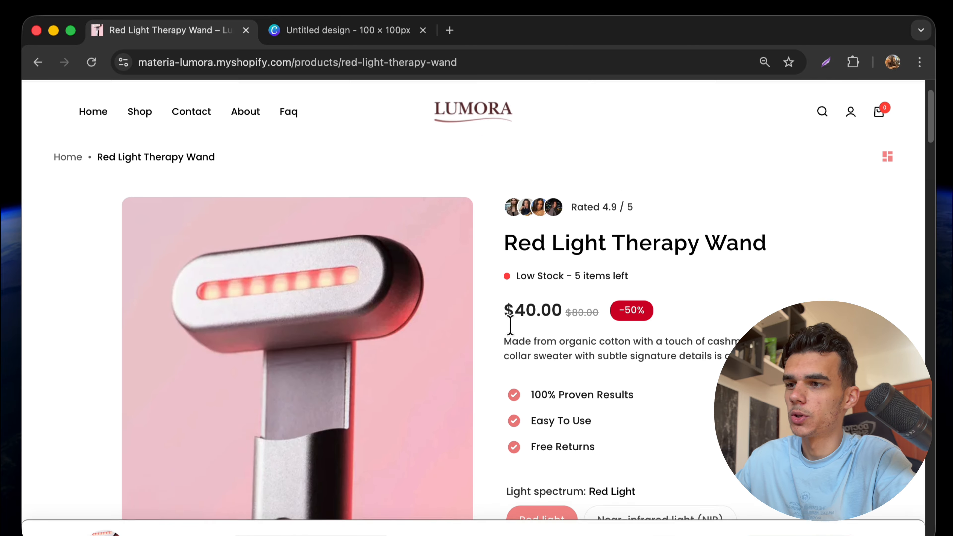
scroll(513, 333, "down", 2)
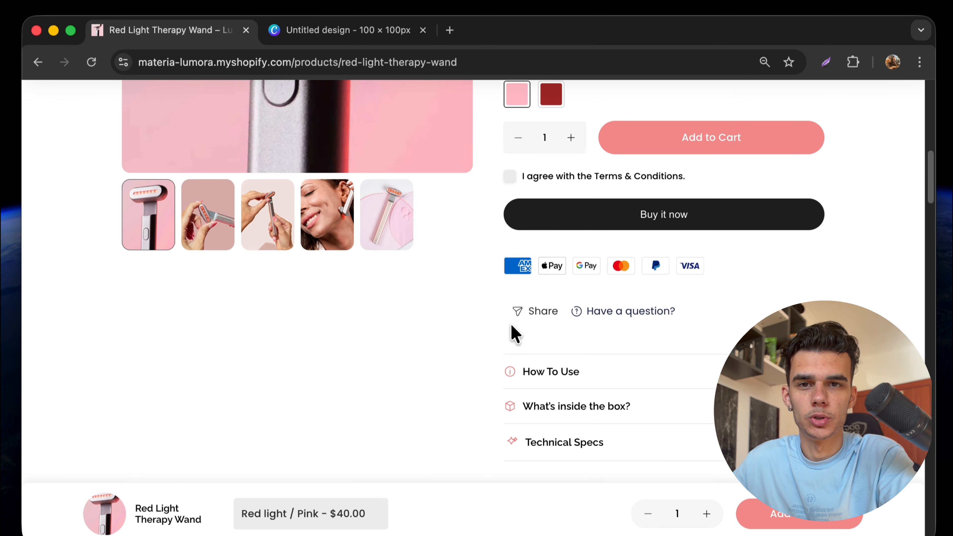
scroll(512, 333, "up", 10)
scroll(473, 396, "down", 5)
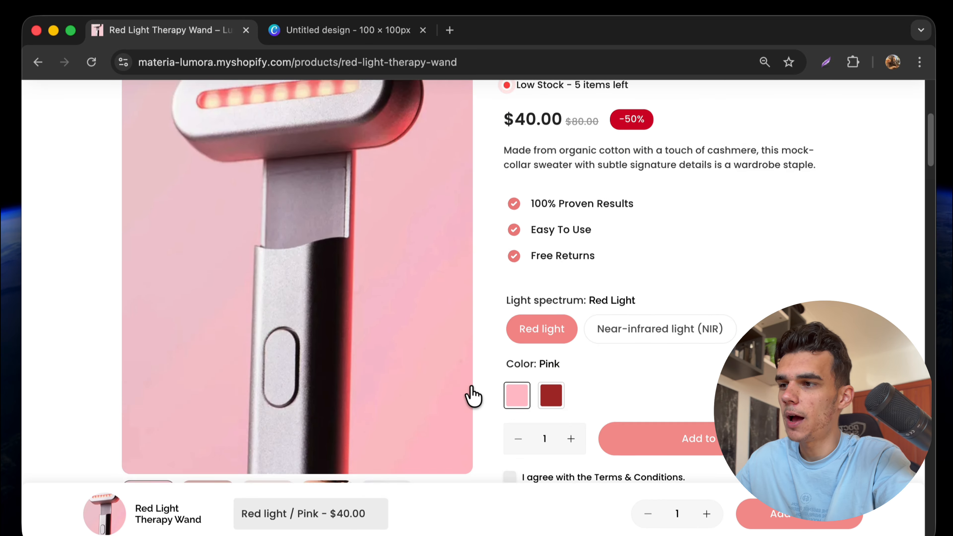
scroll(472, 396, "up", 5)
scroll(462, 425, "down", 2)
scroll(455, 383, "down", 5)
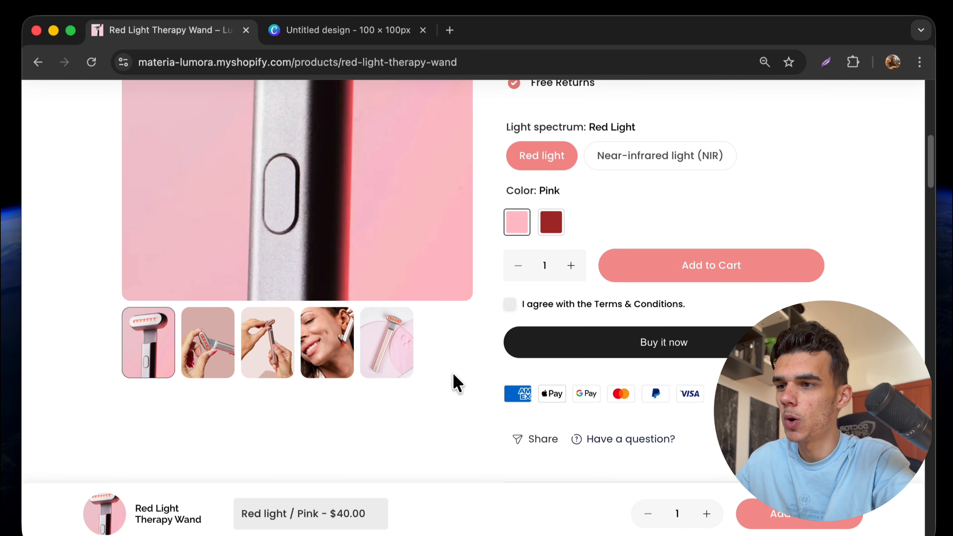
scroll(454, 383, "up", 10)
scroll(453, 383, "down", 2)
scroll(456, 383, "down", 5)
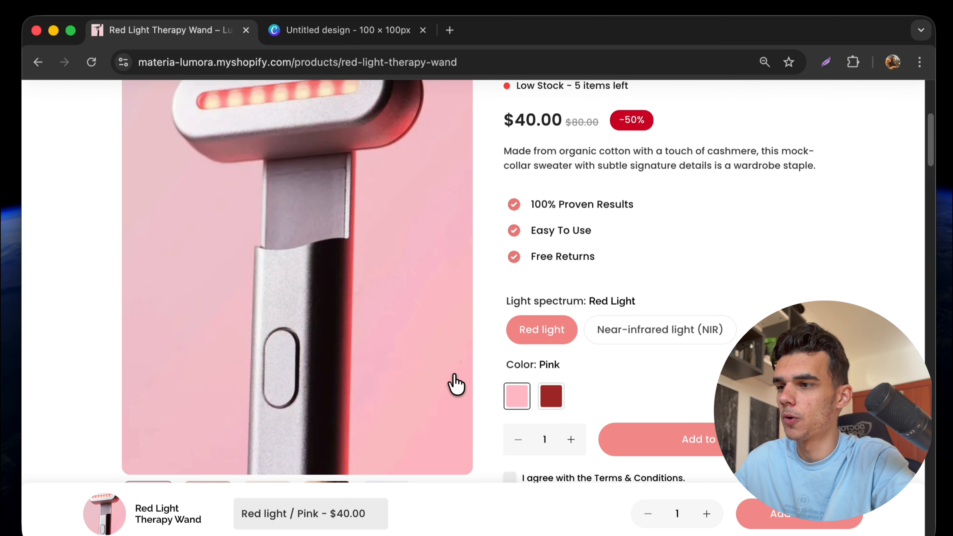
scroll(372, 329, "up", 4)
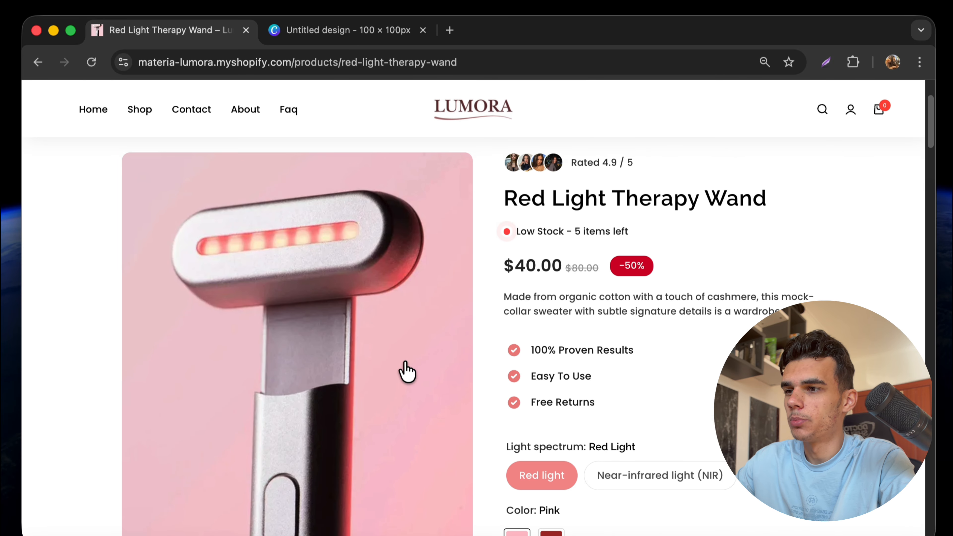
scroll(406, 371, "up", 1)
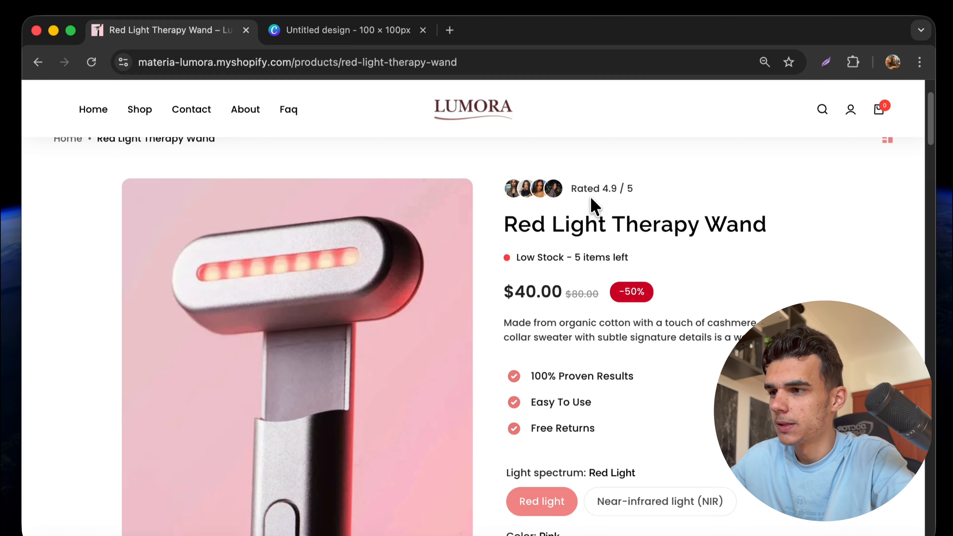
scroll(537, 411, "down", 15)
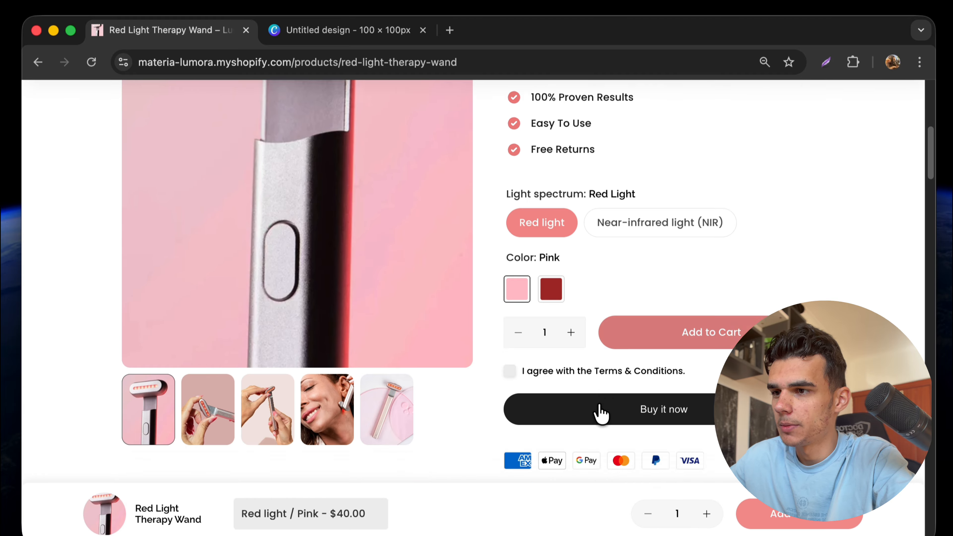
Check the How To Use details and the free shipping and return policy FAQ answers.
left_click(611, 323)
left_click(611, 332)
scroll(615, 356, "down", 12)
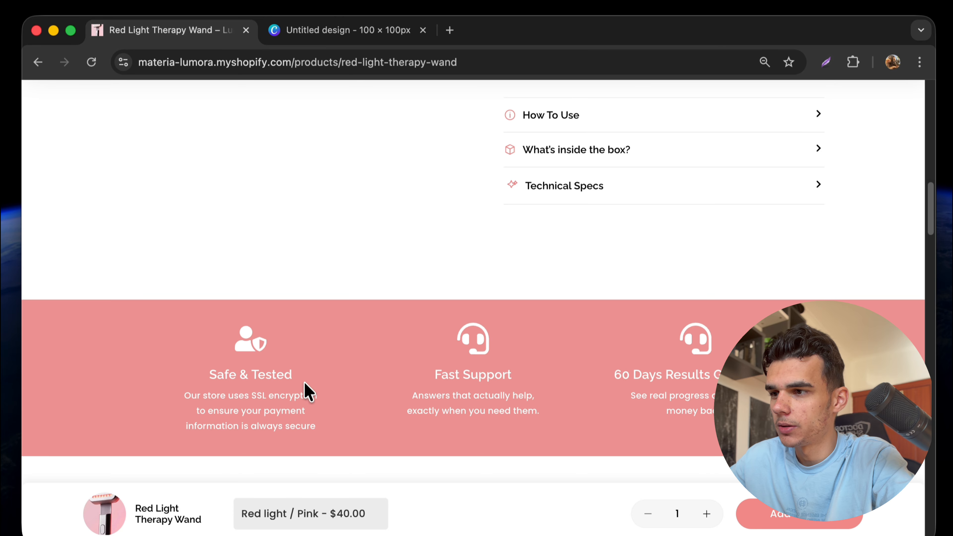
scroll(596, 407, "down", 15)
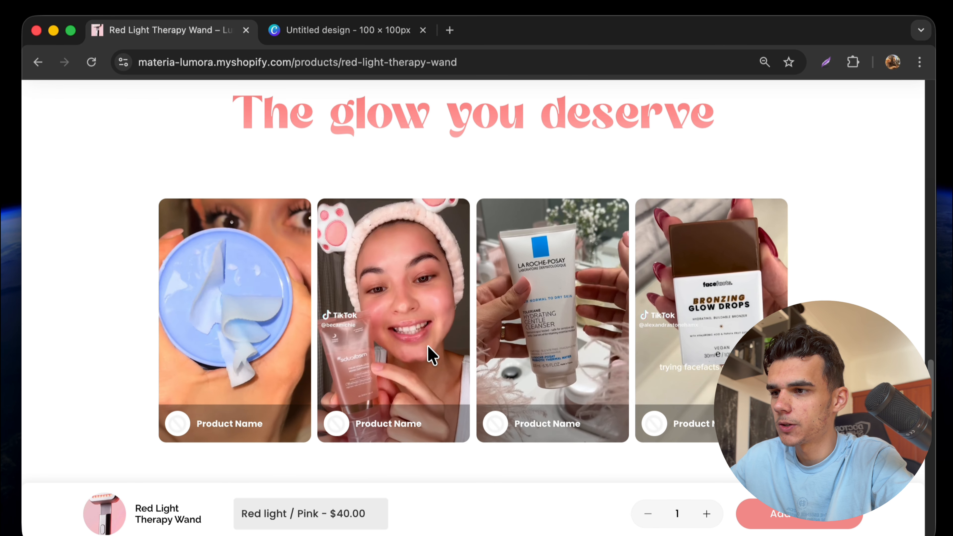
scroll(671, 349, "down", 10)
scroll(681, 351, "down", 8)
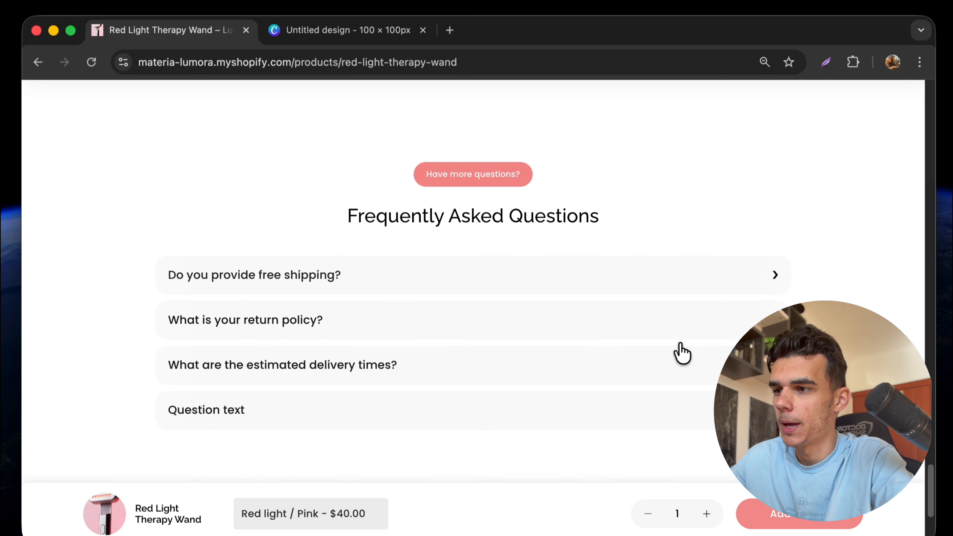
left_click(580, 228)
left_click(563, 265)
left_click(563, 266)
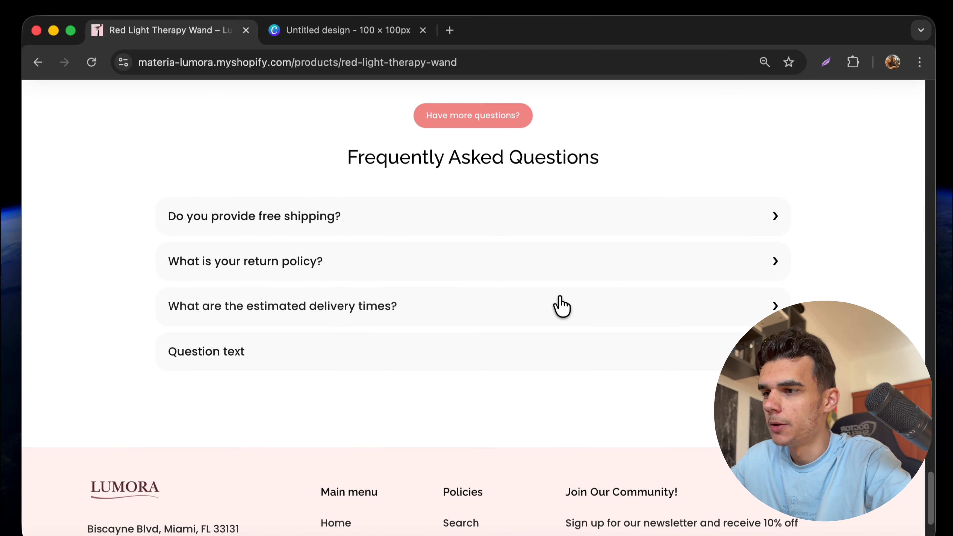
scroll(544, 270, "down", 2)
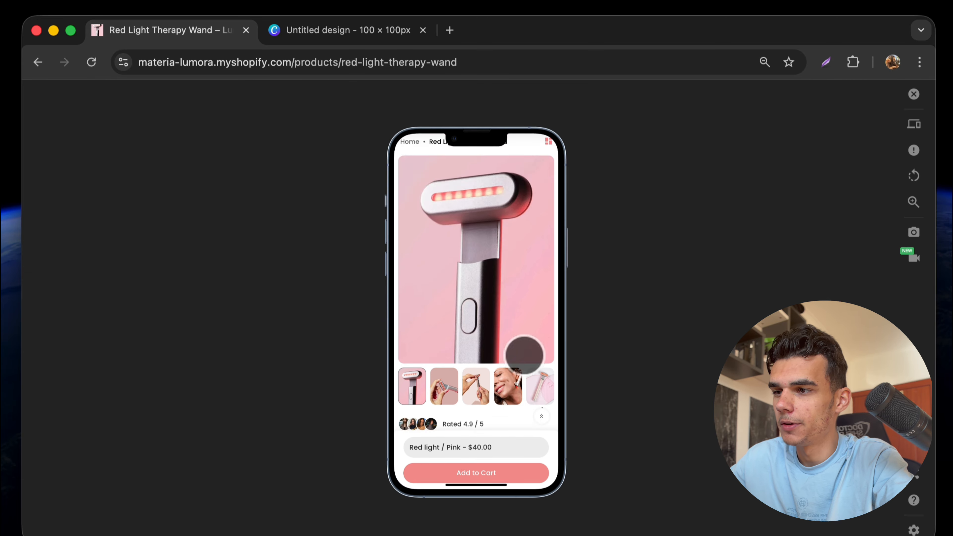
scroll(524, 355, "down", 2)
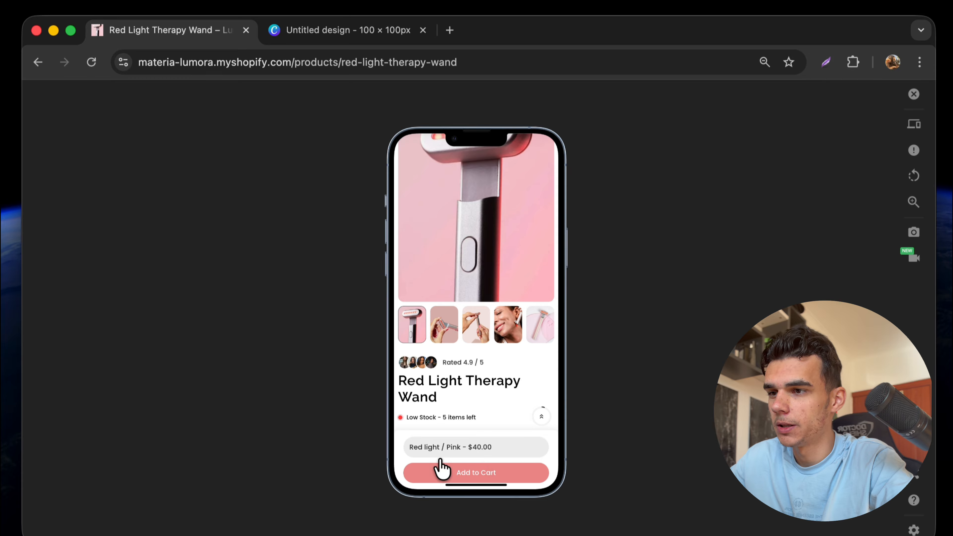
Close the mobile emulator so the wand page returns to its desktop layout.
scroll(496, 362, "down", 5)
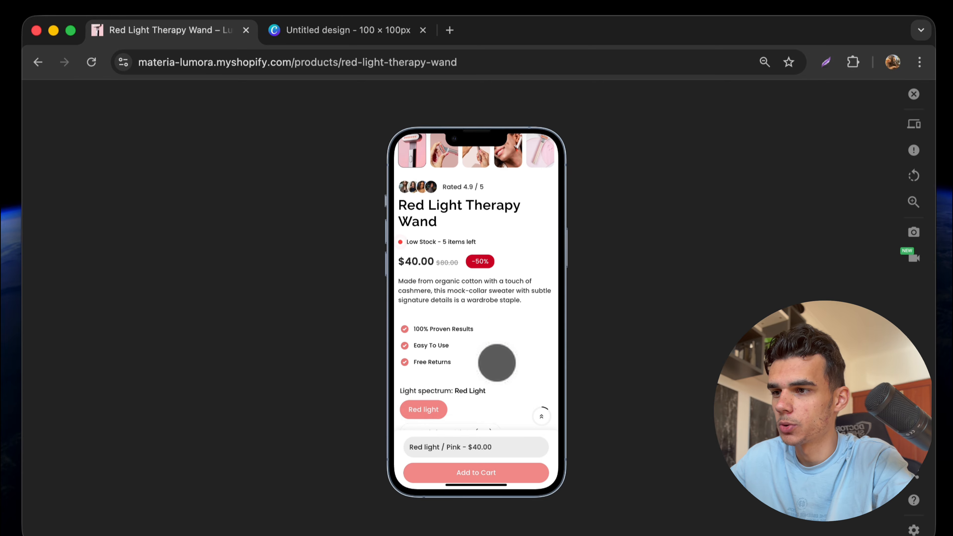
scroll(496, 362, "up", 2)
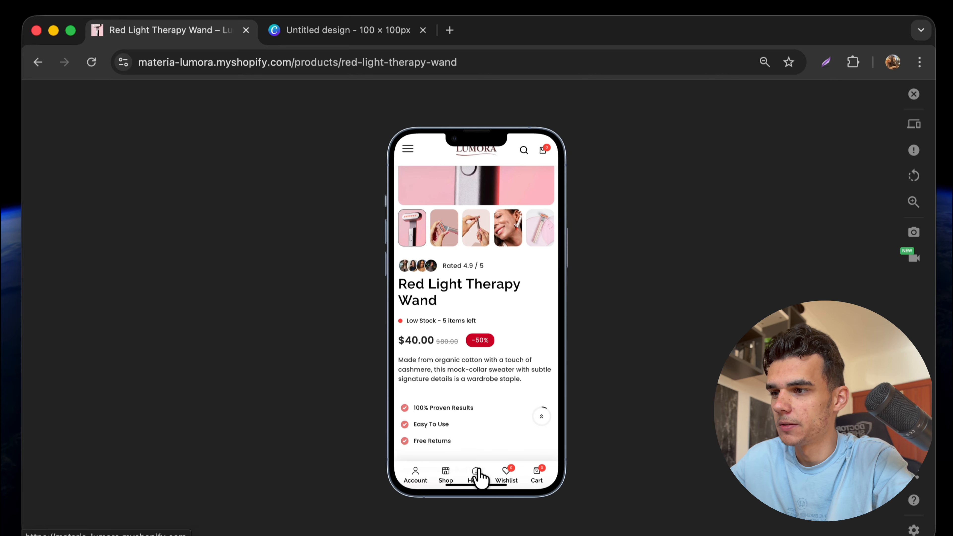
scroll(472, 371, "down", 5)
scroll(471, 373, "up", 10)
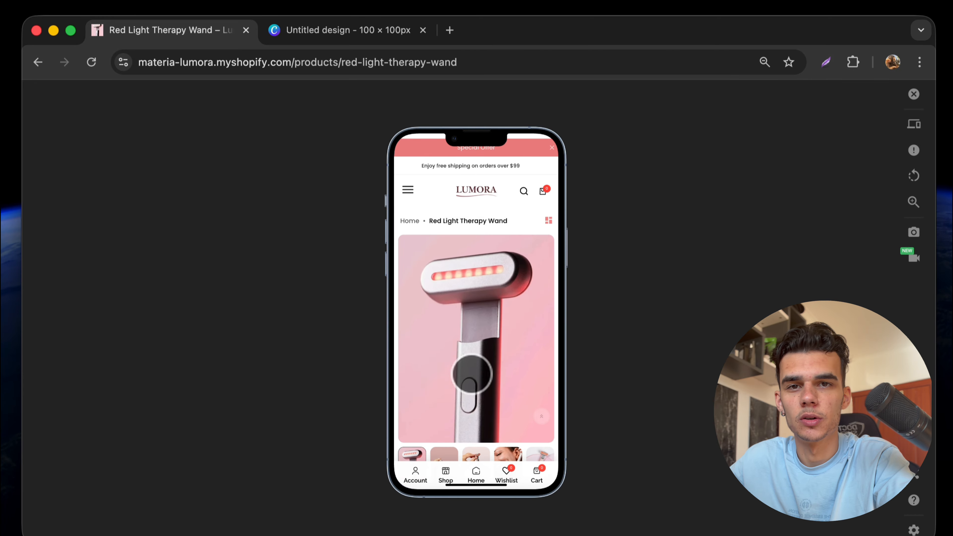
left_click(913, 94)
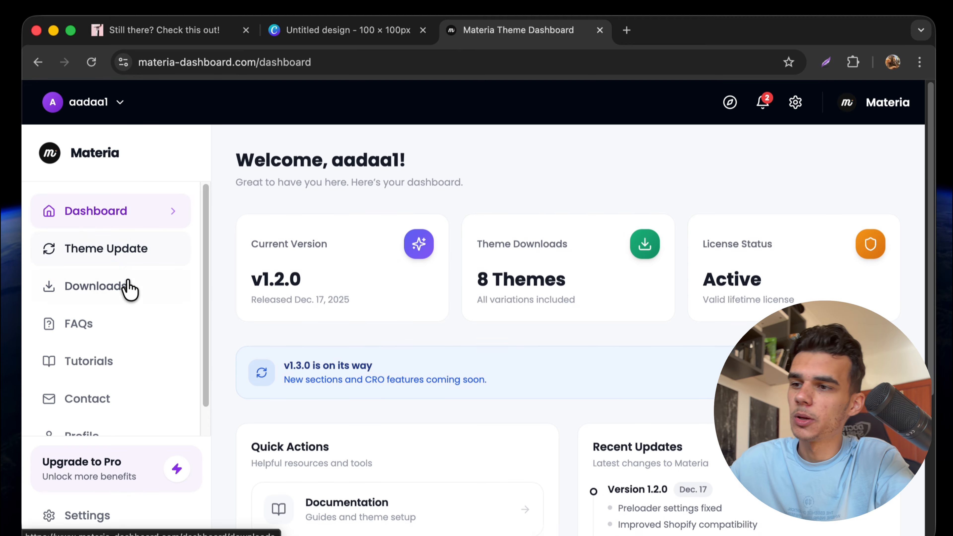
Open the Theme Downloads library and browse the available themes.
left_click(127, 287)
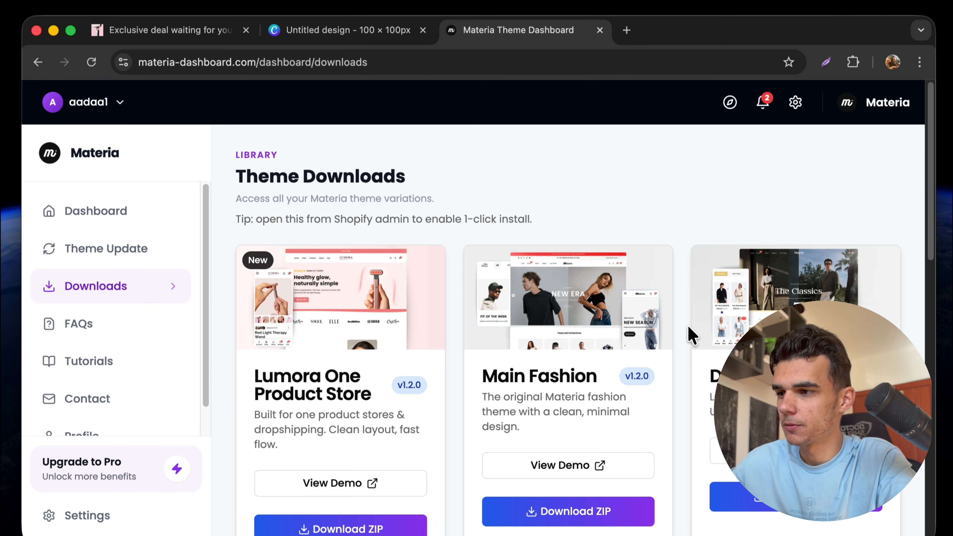
scroll(690, 334, "down", 5)
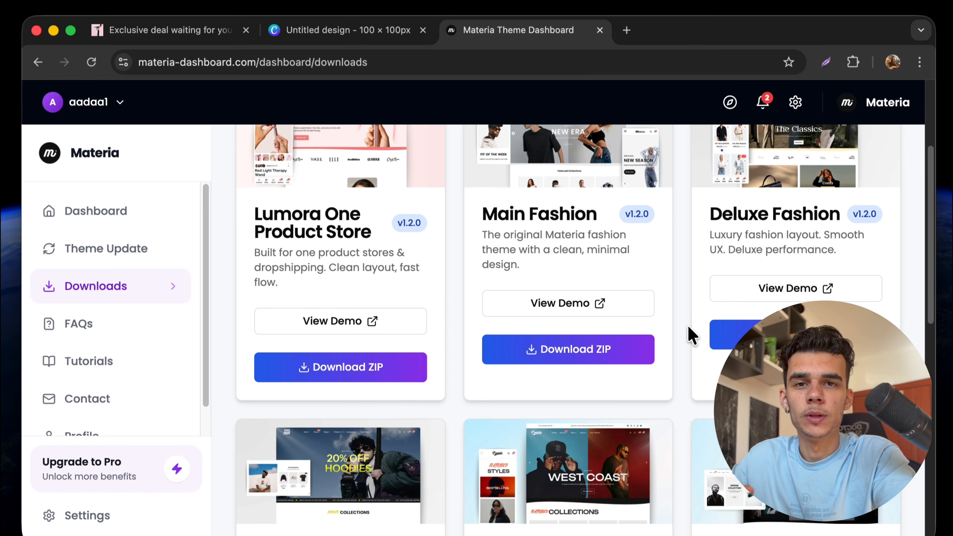
scroll(691, 334, "down", 5)
scroll(700, 351, "up", 10)
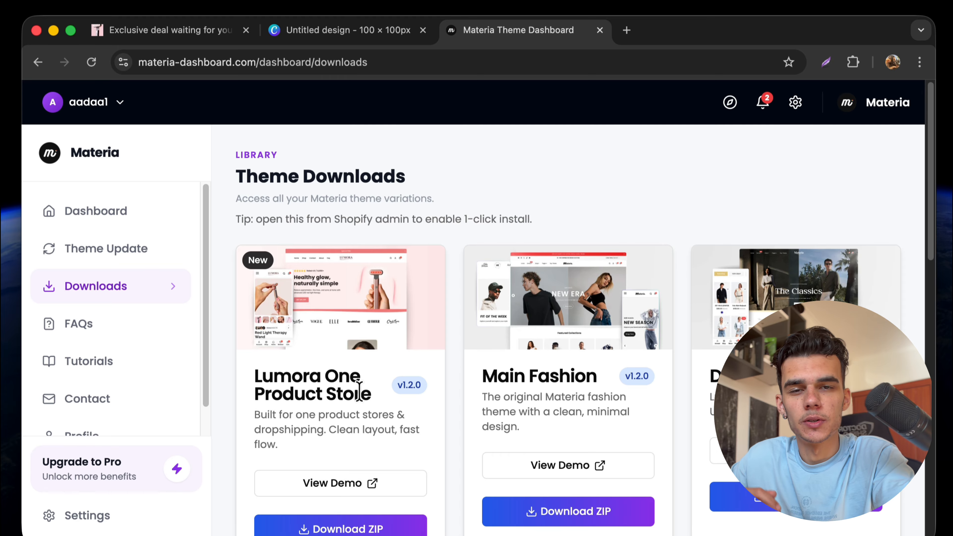
scroll(385, 404, "down", 15)
scroll(381, 402, "up", 14)
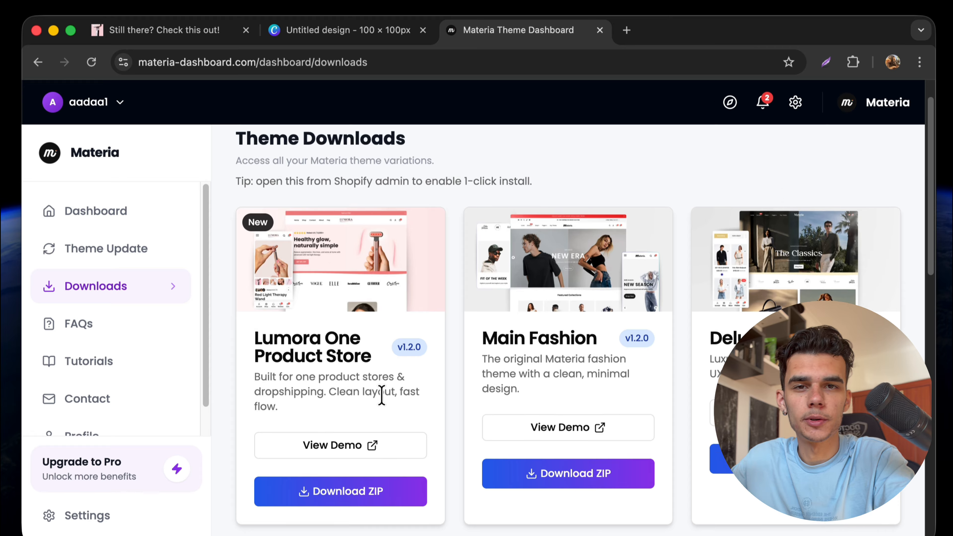
scroll(382, 396, "up", 1)
scroll(336, 350, "down", 10)
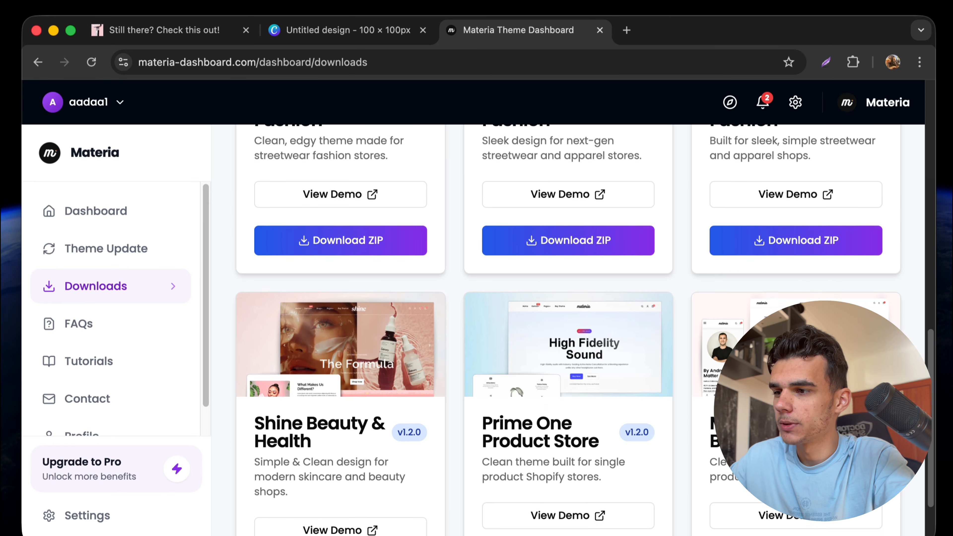
scroll(658, 404, "up", 11)
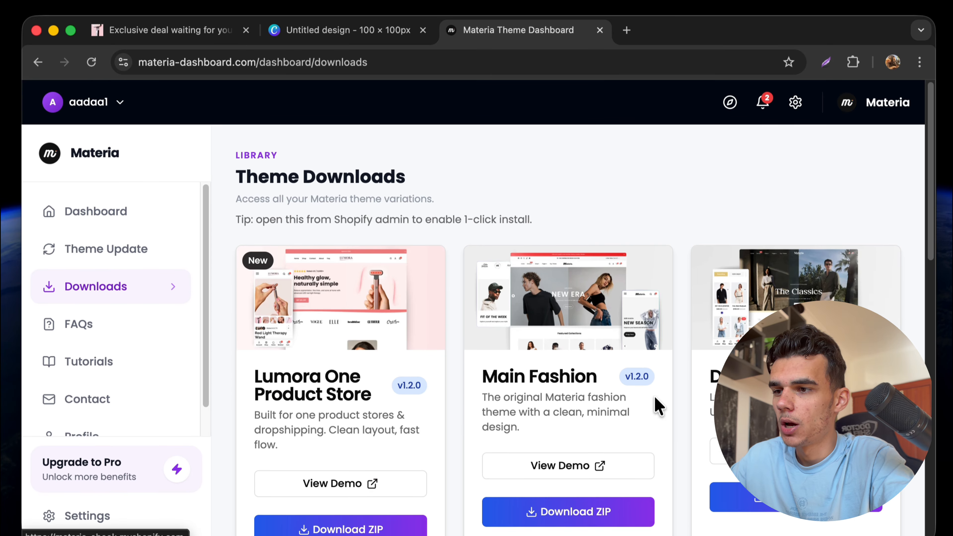
scroll(472, 516, "down", 2)
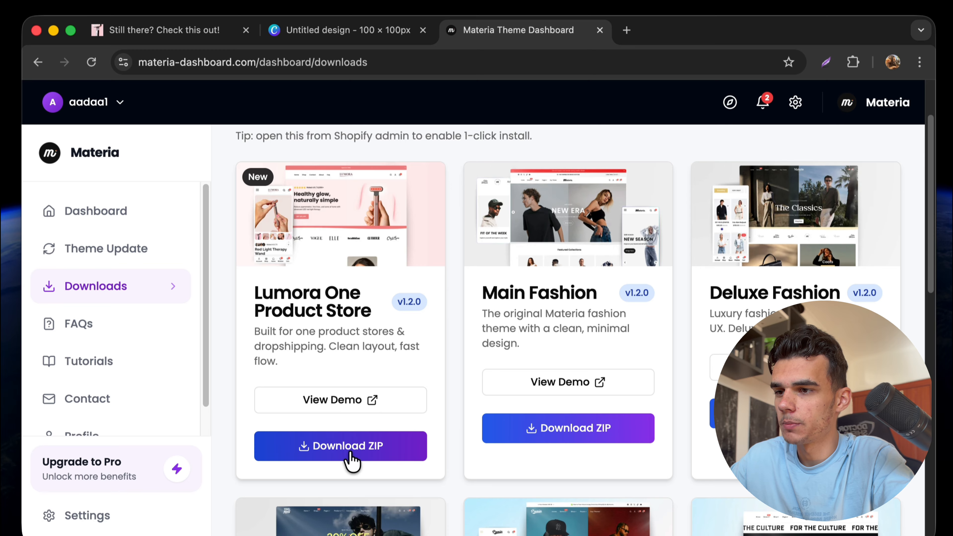
Download the Lumora One Product Store ZIP and confirm it in recent downloads.
left_click(349, 453)
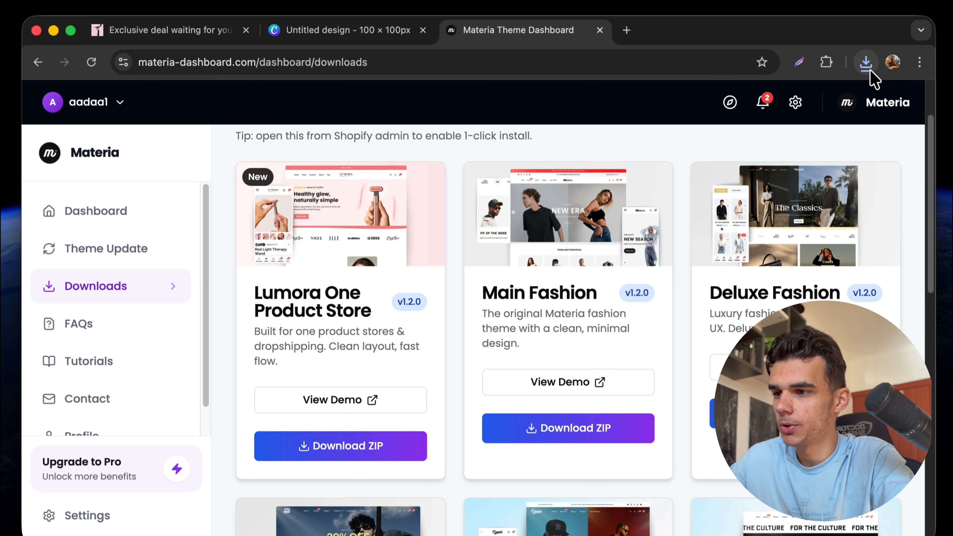
left_click(866, 63)
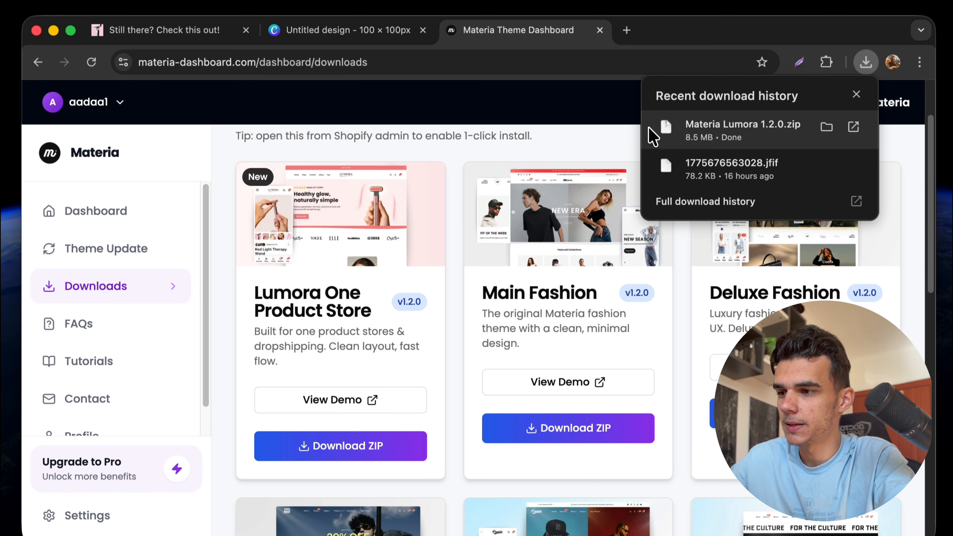
left_click(589, 144)
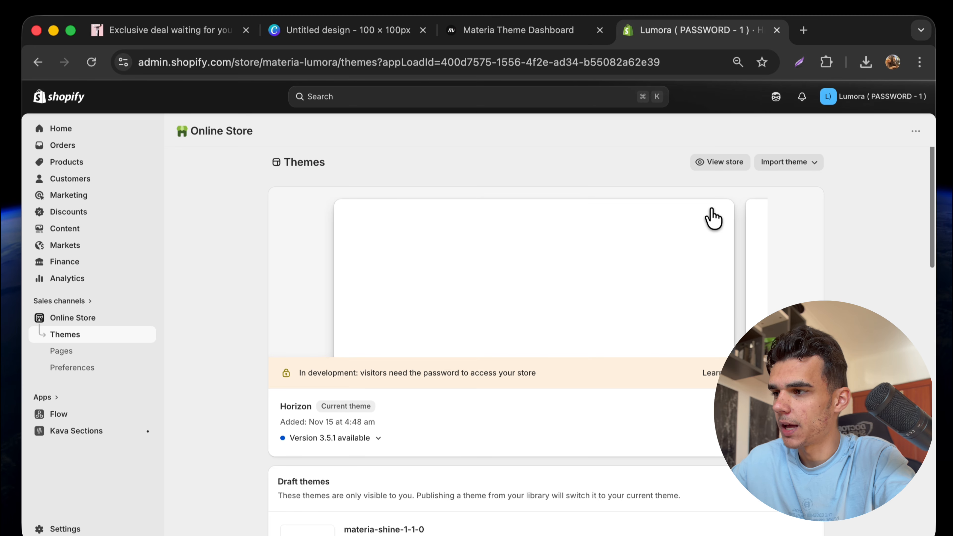
Upload Materia Lumora 1.2.0.zip as a theme and open materia-lumora-1-2-0 in the editor.
left_click(795, 166)
left_click(782, 207)
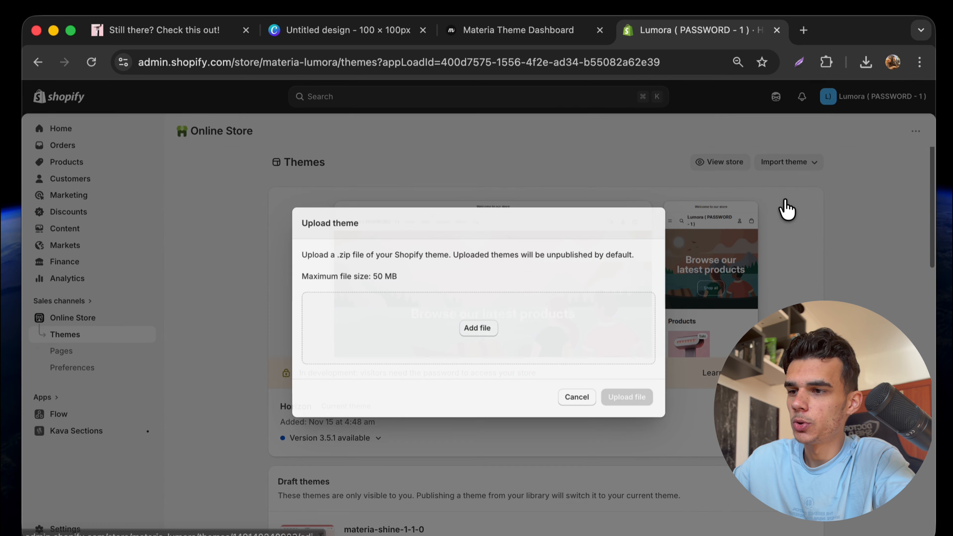
left_click(549, 326)
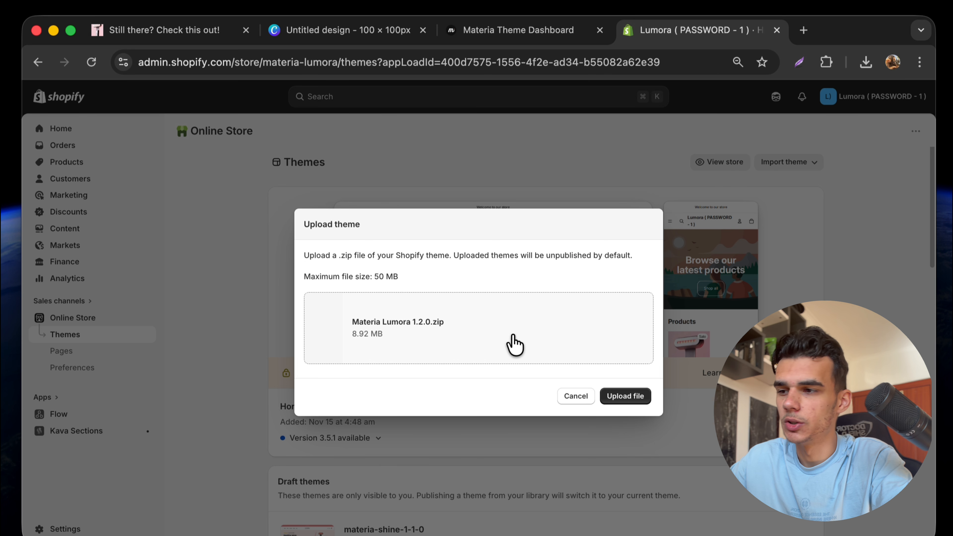
left_click(622, 395)
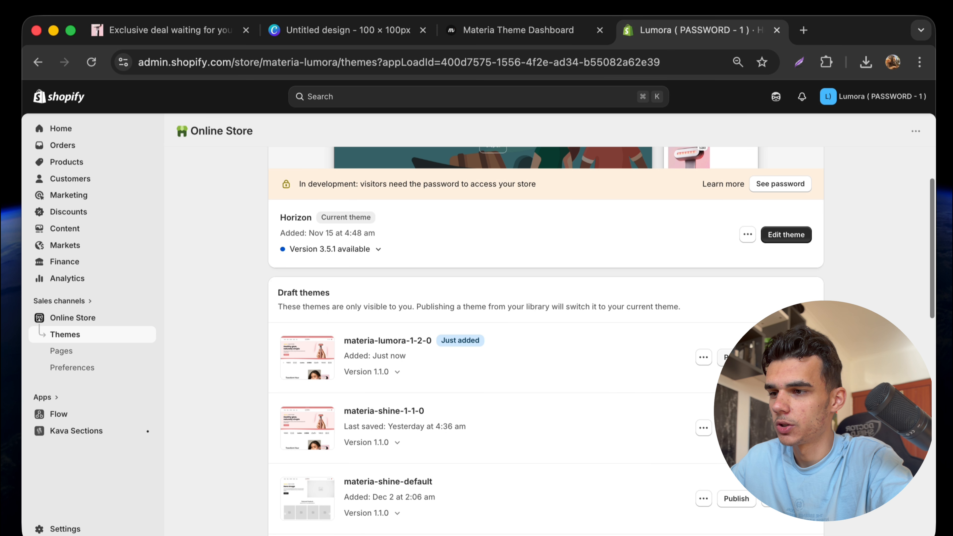
left_click(787, 357)
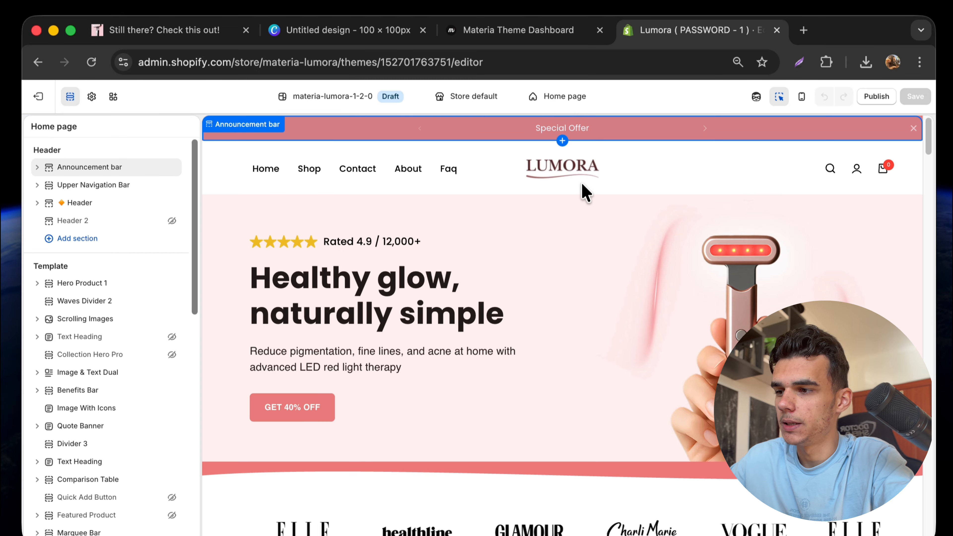
Preview the Red Light Therapy Wand via Products in the page selector and open its product edit dialog.
left_click(565, 97)
left_click(583, 175)
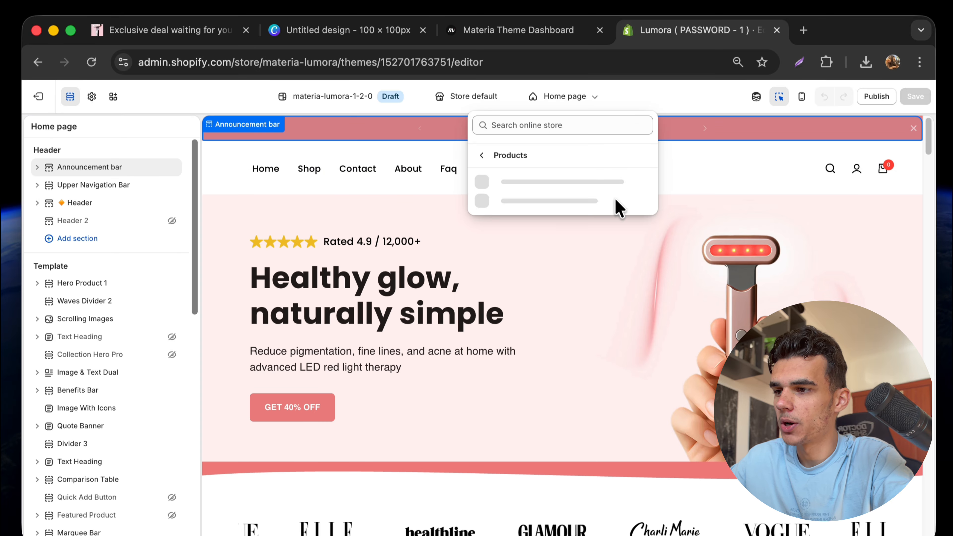
left_click(570, 199)
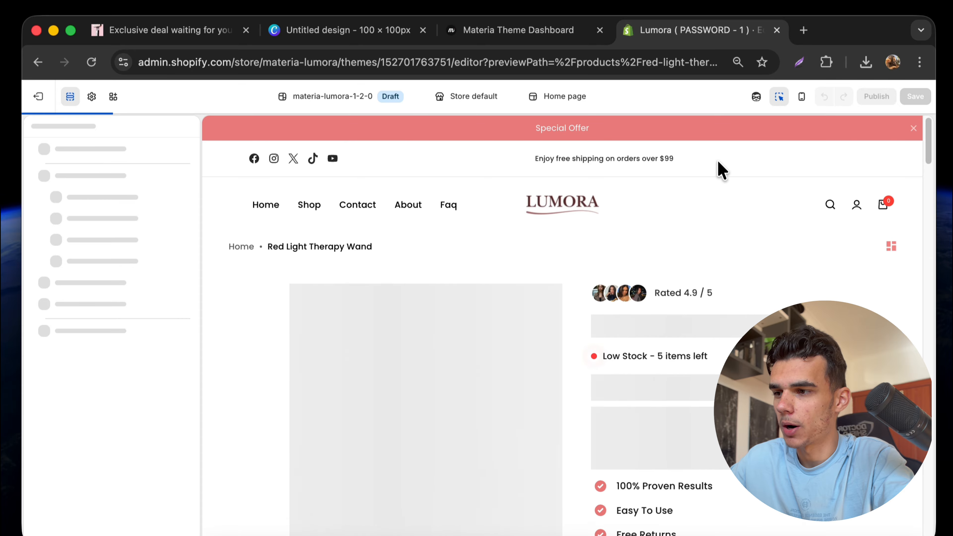
left_click(779, 97)
scroll(671, 302, "down", 3)
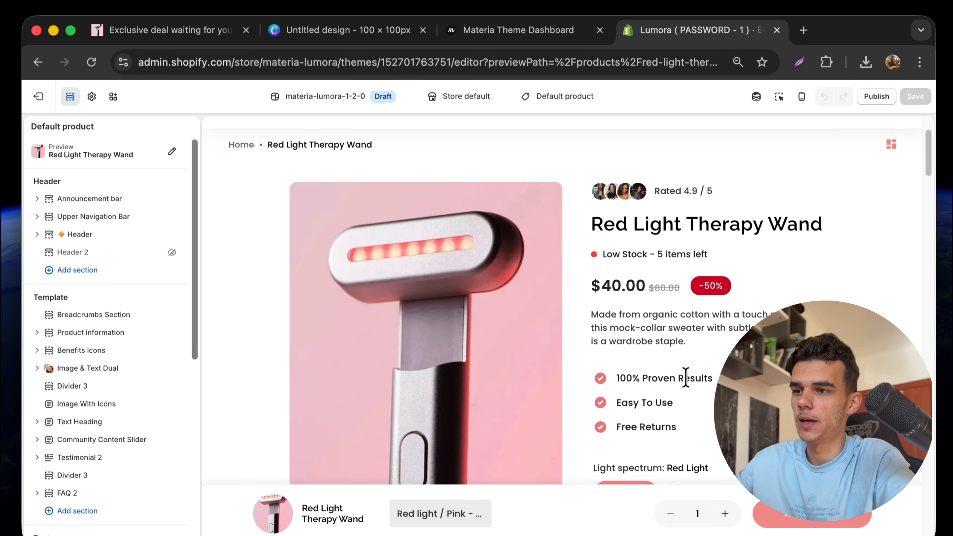
scroll(642, 345, "down", 5)
scroll(642, 345, "up", 10)
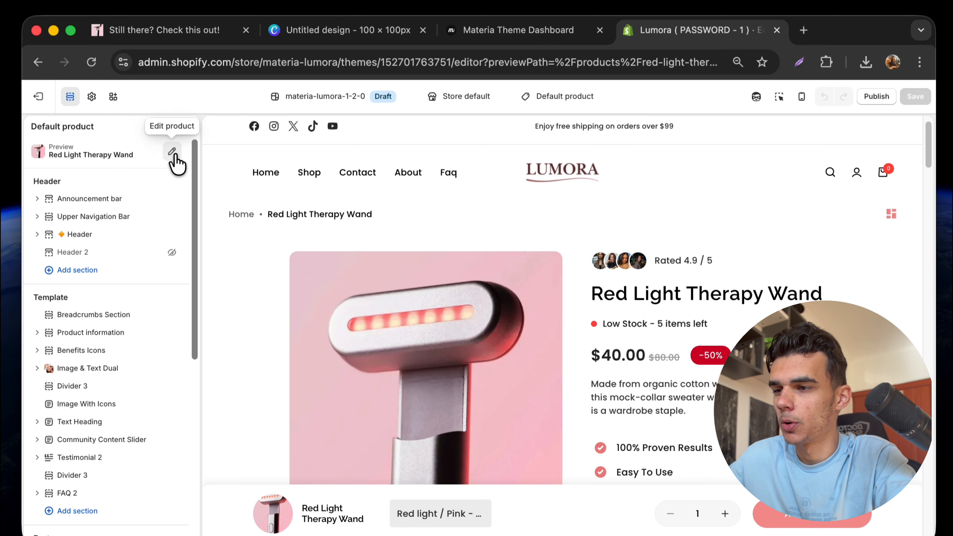
left_click(172, 153)
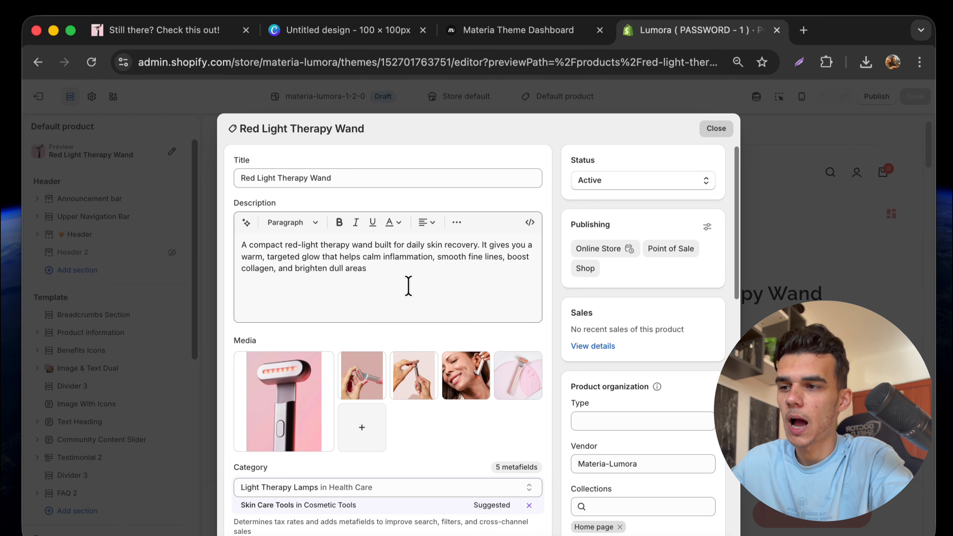
Close the Red Light Therapy Wand product details dialog.
left_click(136, 214)
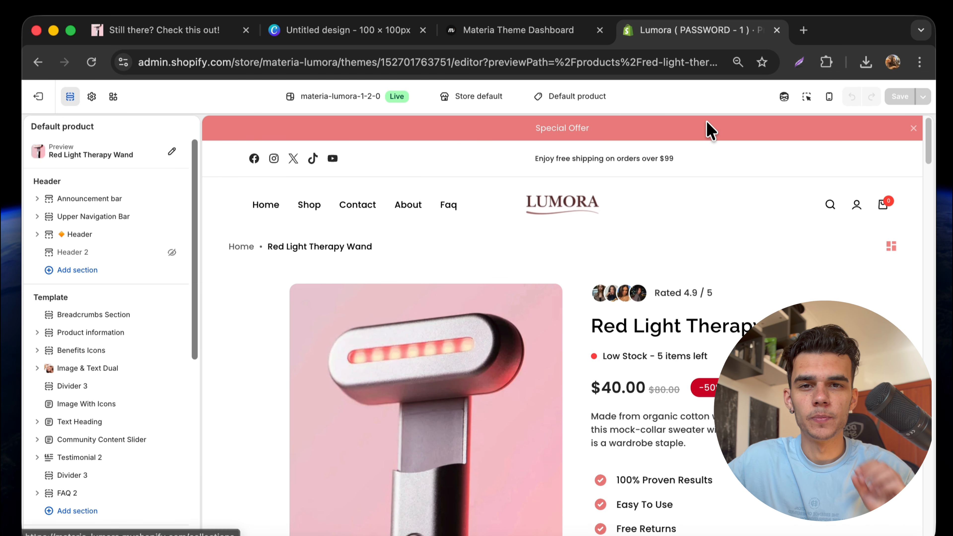
Select the Upper Navigation Bar, edit the Announcement Message, then restore the original free-shipping text.
left_click(806, 97)
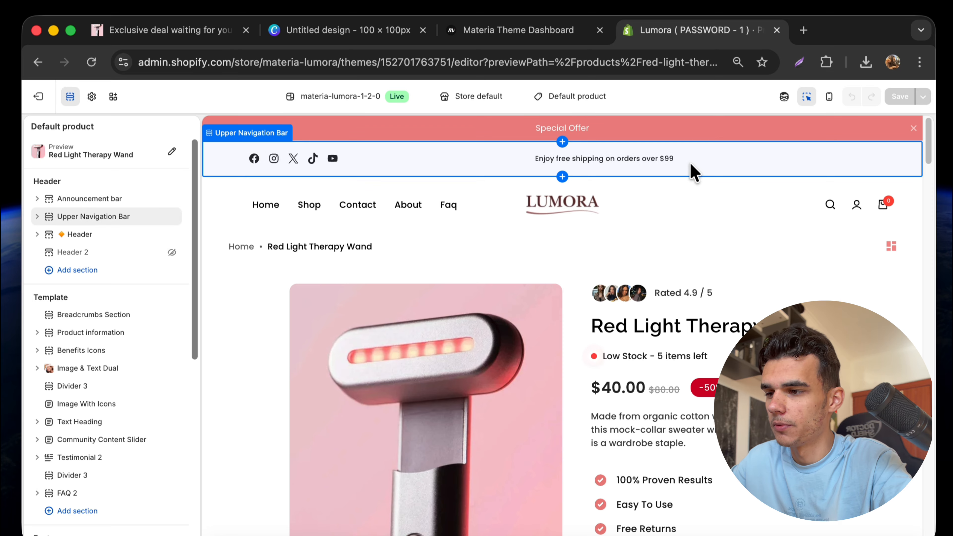
left_click(690, 170)
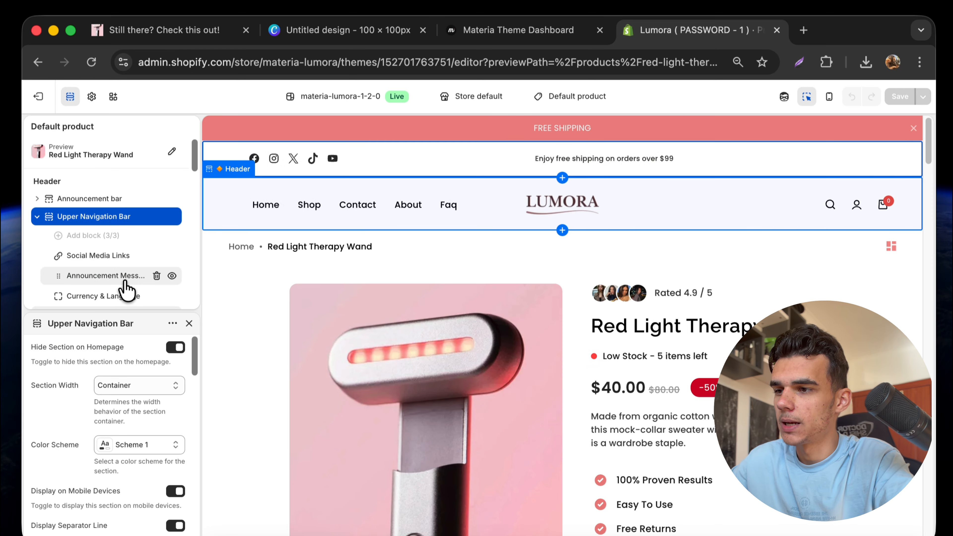
left_click(107, 278)
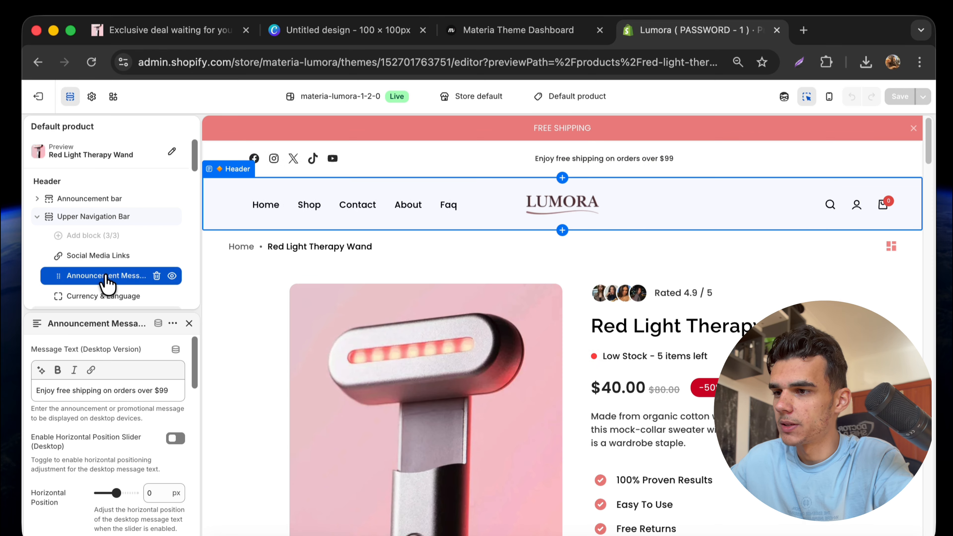
left_click(131, 386)
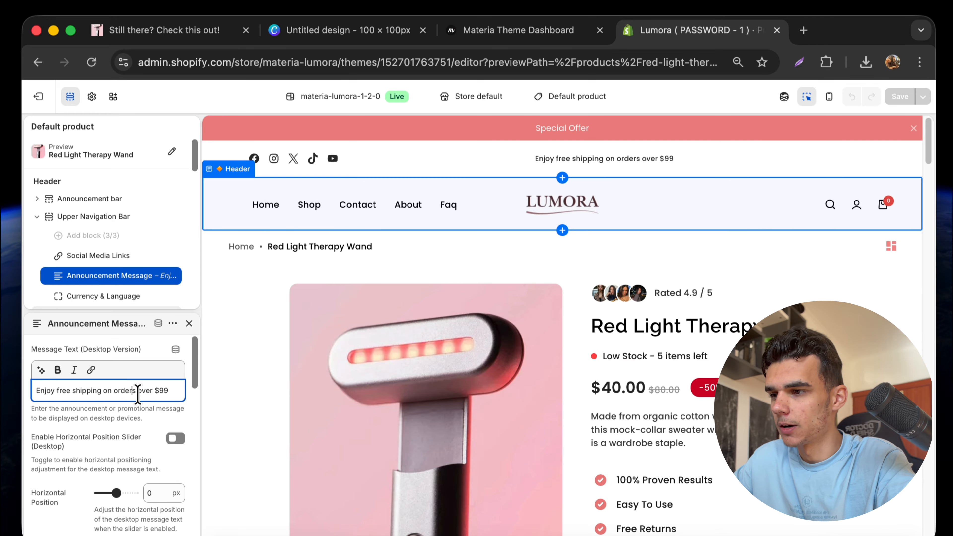
triple_click(137, 393)
key("super+c")
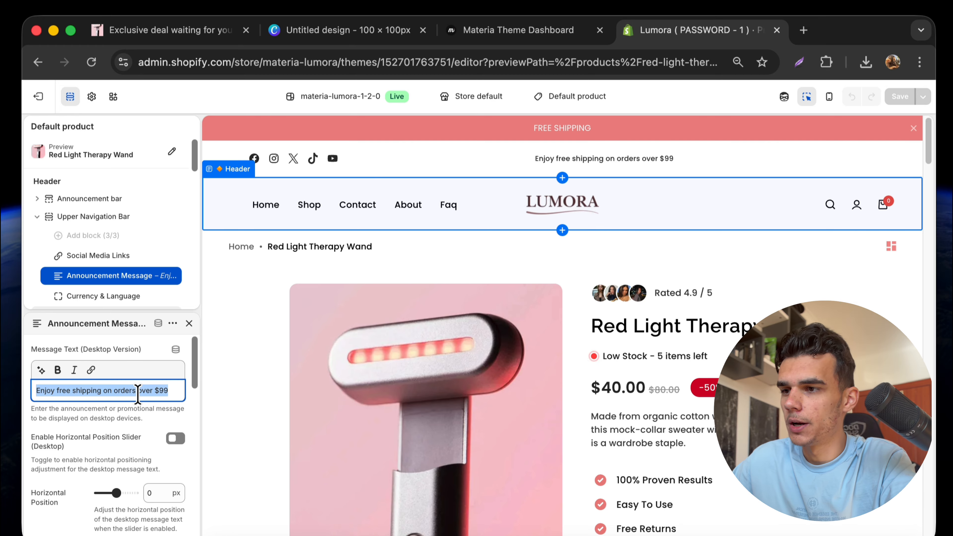
type("Free Shi")
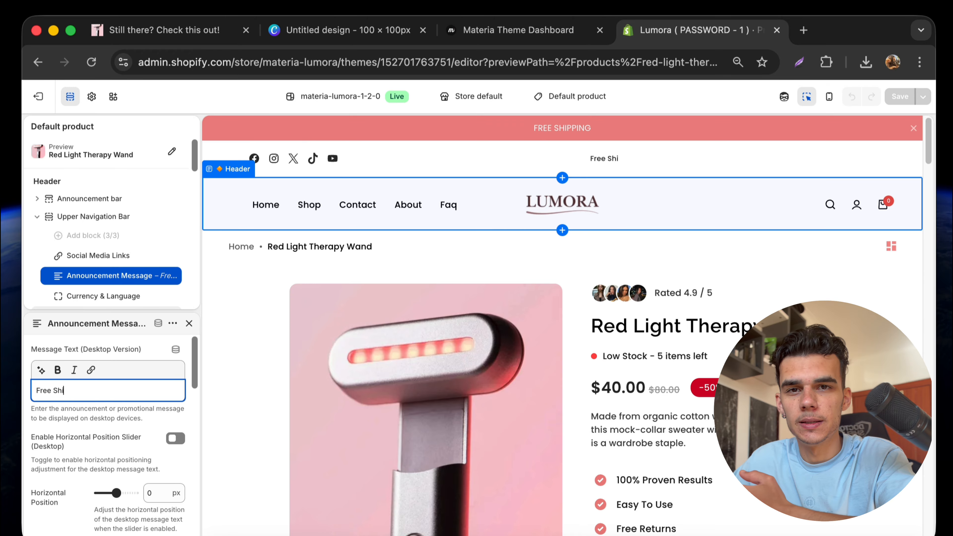
type("pping ")
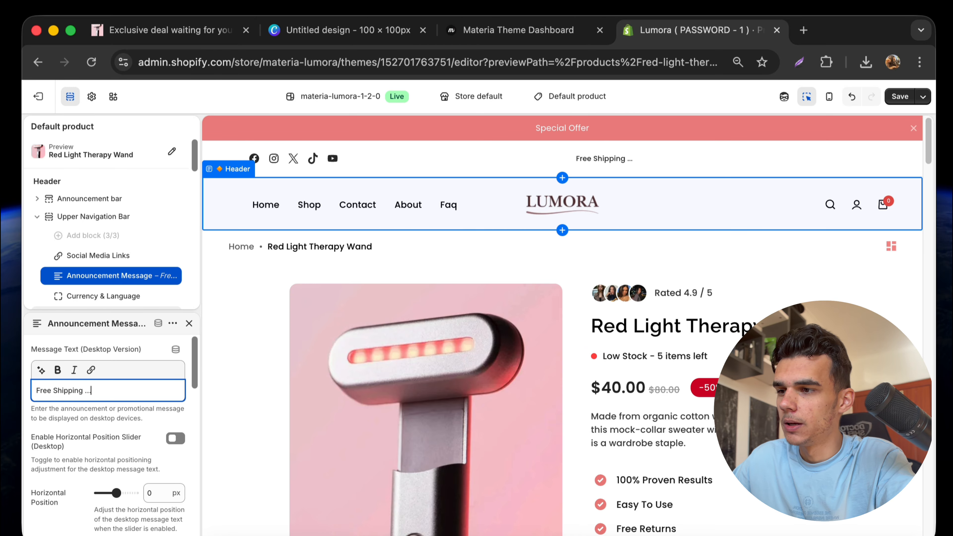
type("...")
key("super+a")
key("BackSpace")
key("super+v")
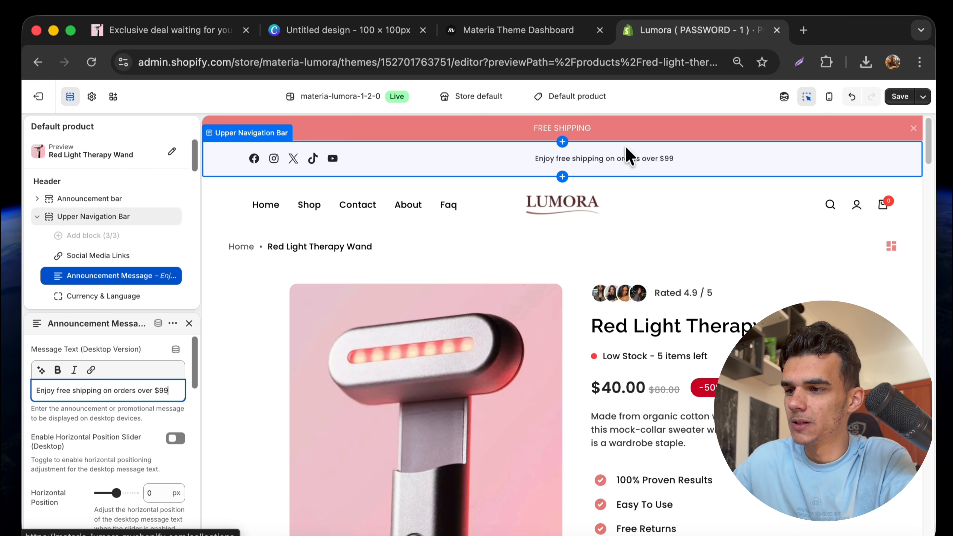
Select the Header, open Theme settings Logo, and compare the LUMORA logo design in Canva.
left_click(806, 96)
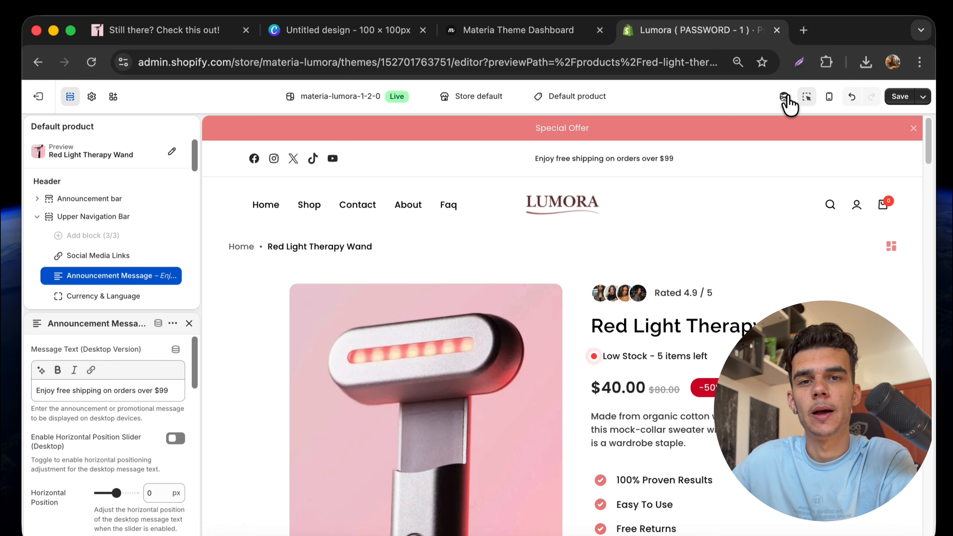
left_click(617, 174)
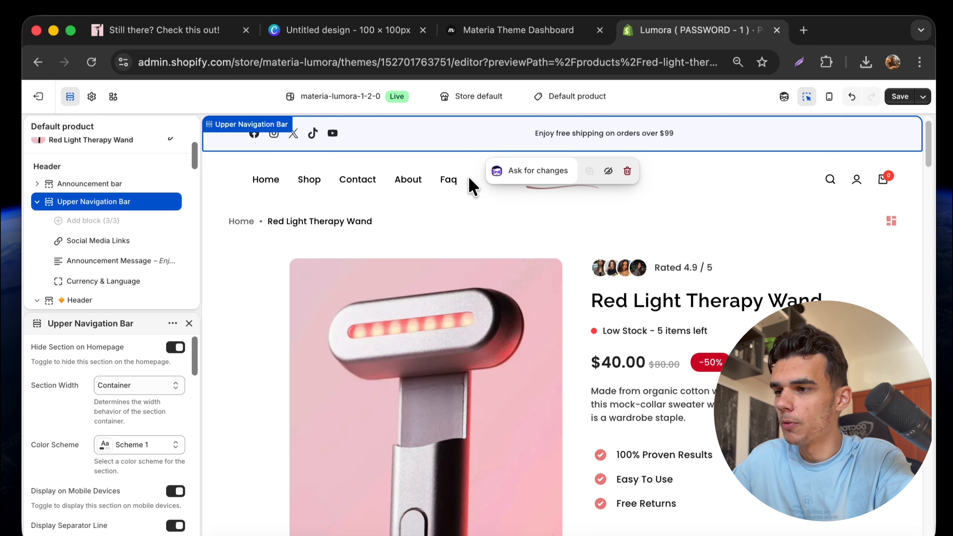
left_click(468, 184)
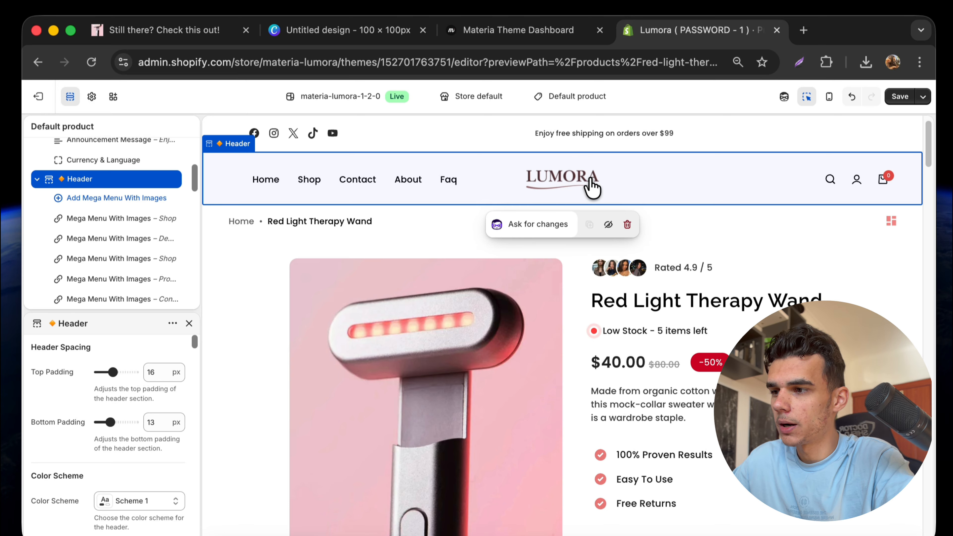
left_click(92, 97)
left_click(330, 31)
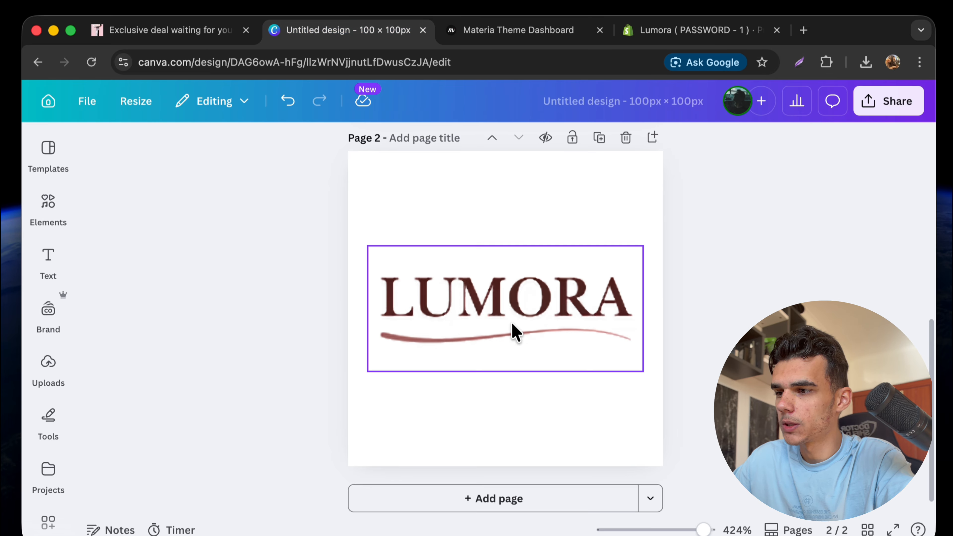
scroll(480, 297, "down", 5)
scroll(480, 296, "up", 8)
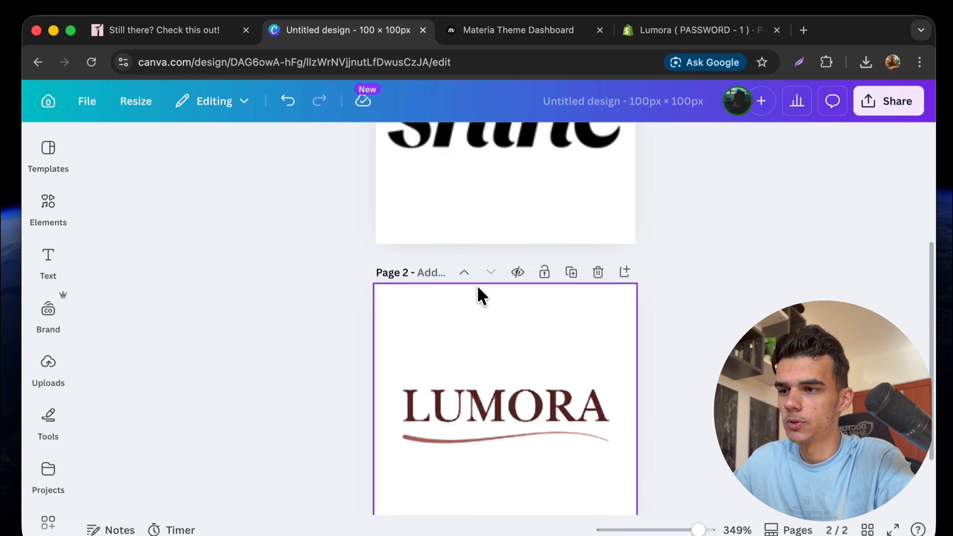
scroll(495, 308, "down", 5)
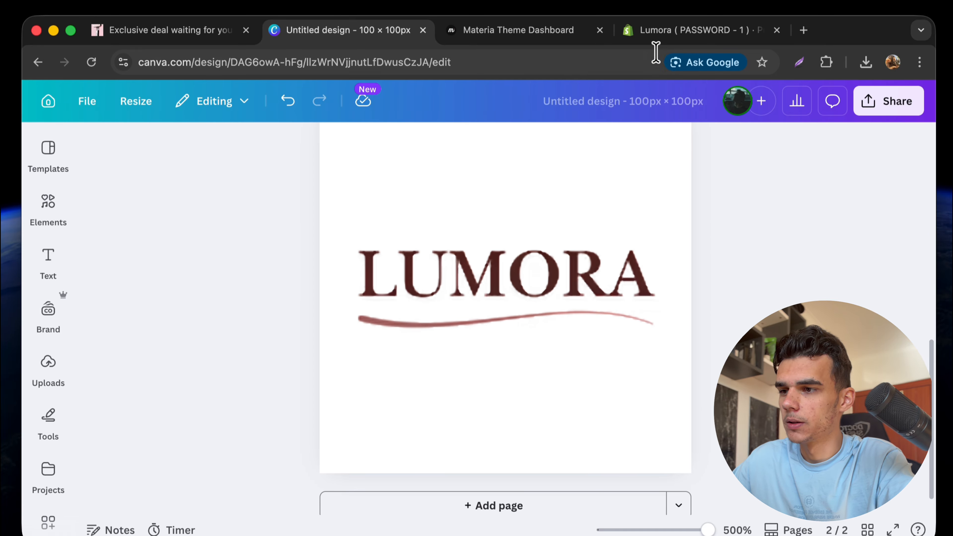
left_click(678, 31)
Open the Product information section settings for the wand page.
scroll(562, 300, "down", 2)
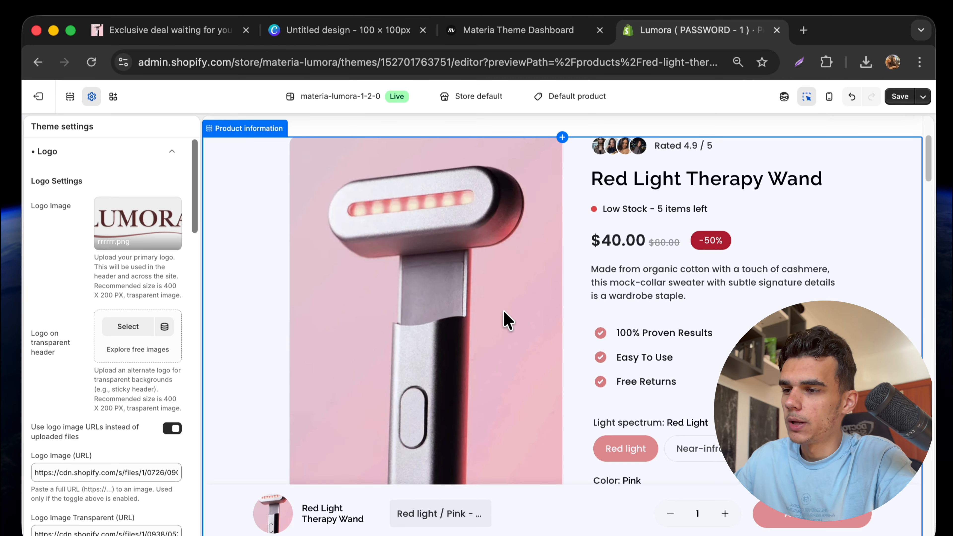
left_click(490, 296)
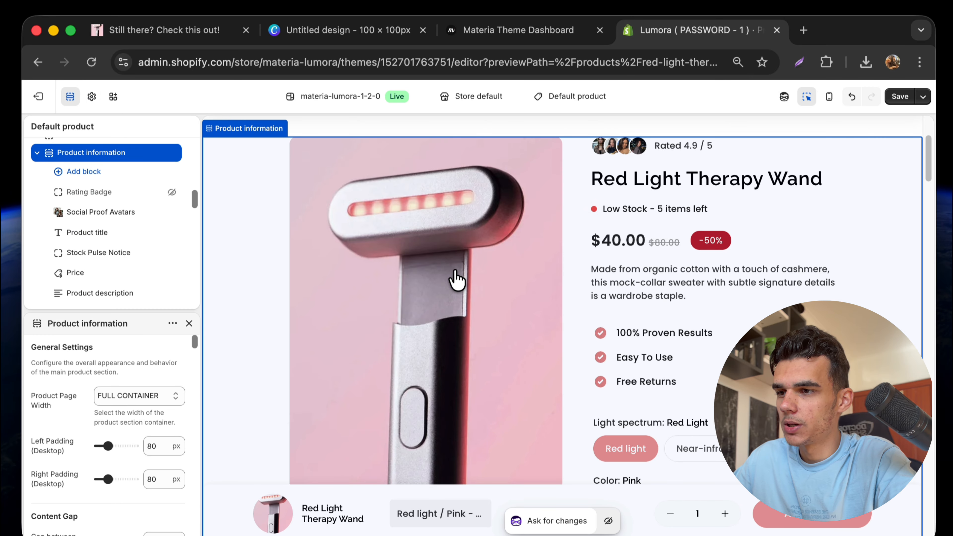
scroll(454, 277, "down", 4)
scroll(454, 279, "up", 2)
scroll(455, 279, "up", 1)
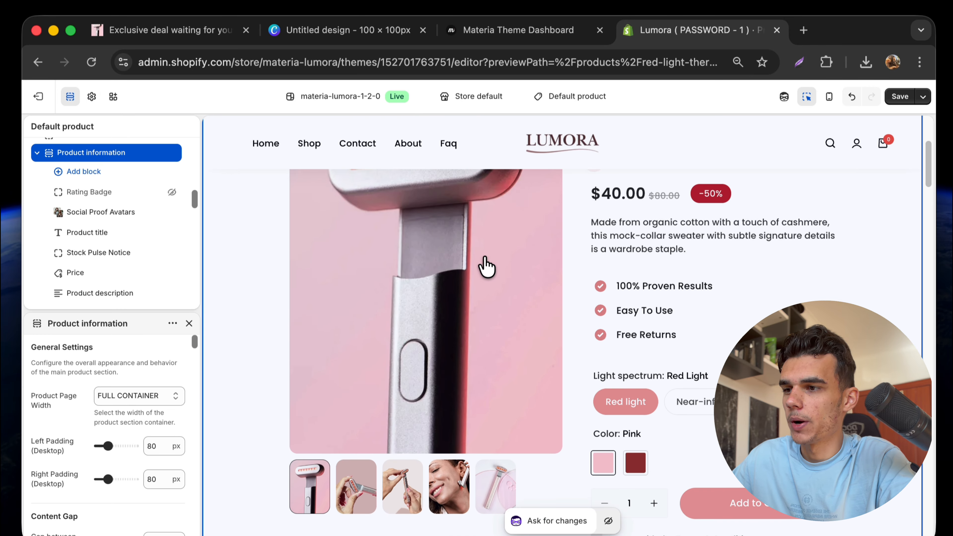
scroll(457, 300, "up", 2)
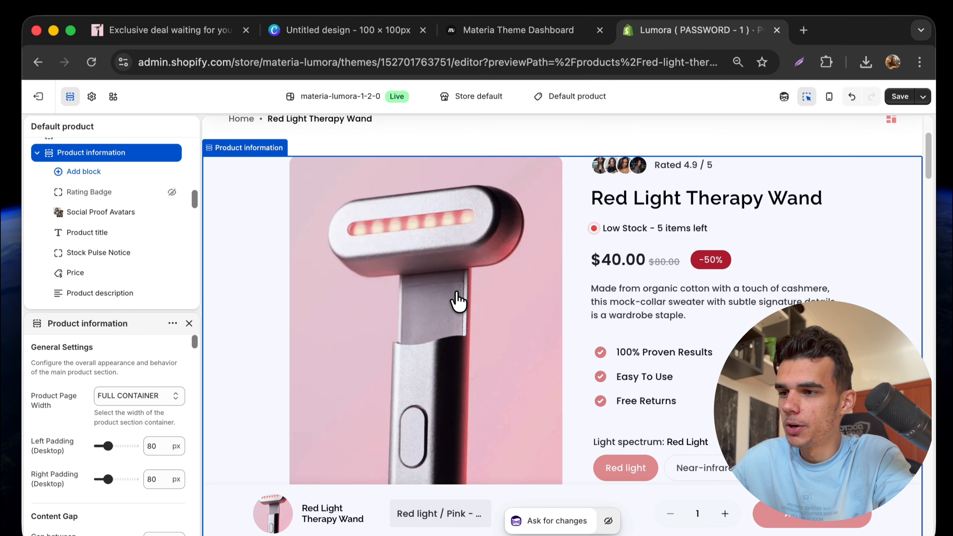
scroll(458, 299, "down", 4)
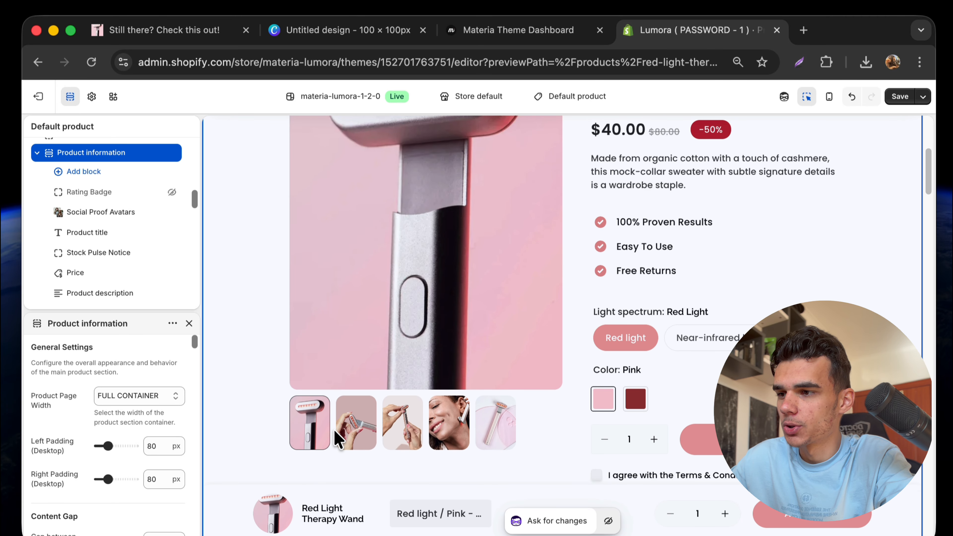
View the wand's gallery photos: second, third, fourth, pink wand, face, hands-holding and close-up.
left_click(338, 436)
scroll(423, 330, "up", 2)
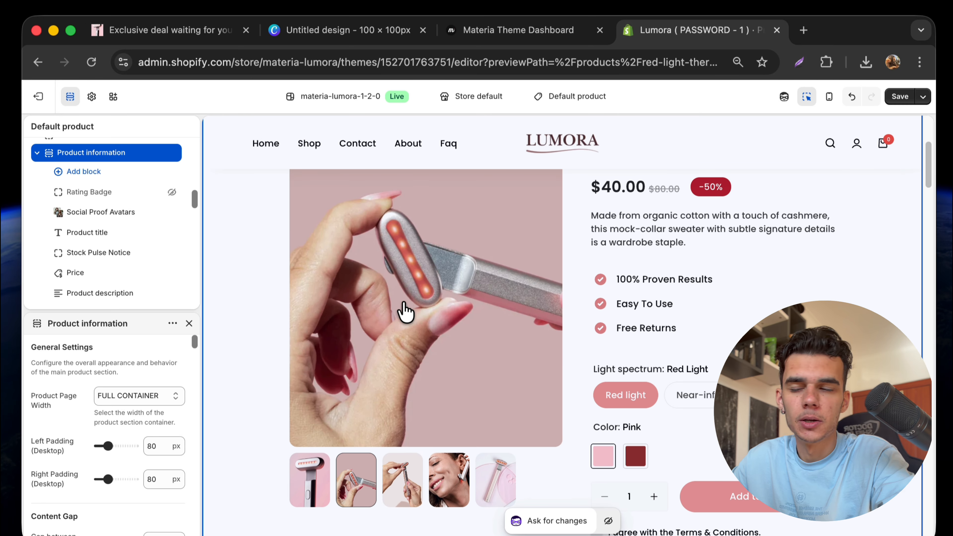
scroll(427, 307, "up", 2)
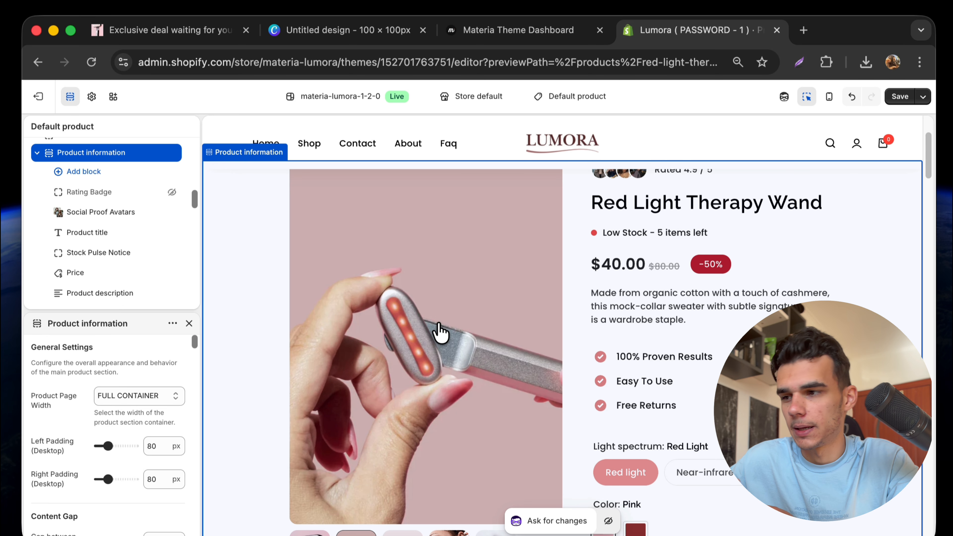
scroll(437, 333, "down", 3)
left_click(398, 439)
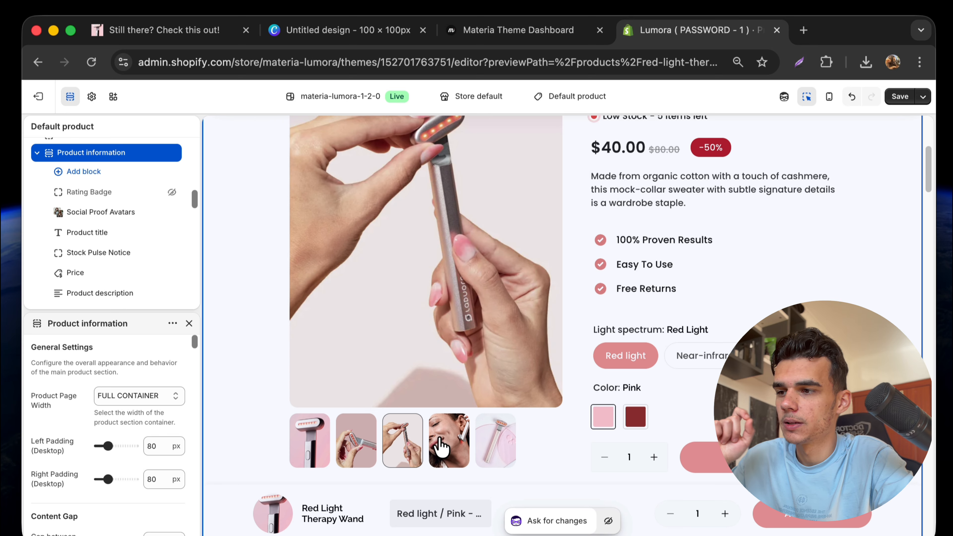
left_click(441, 446)
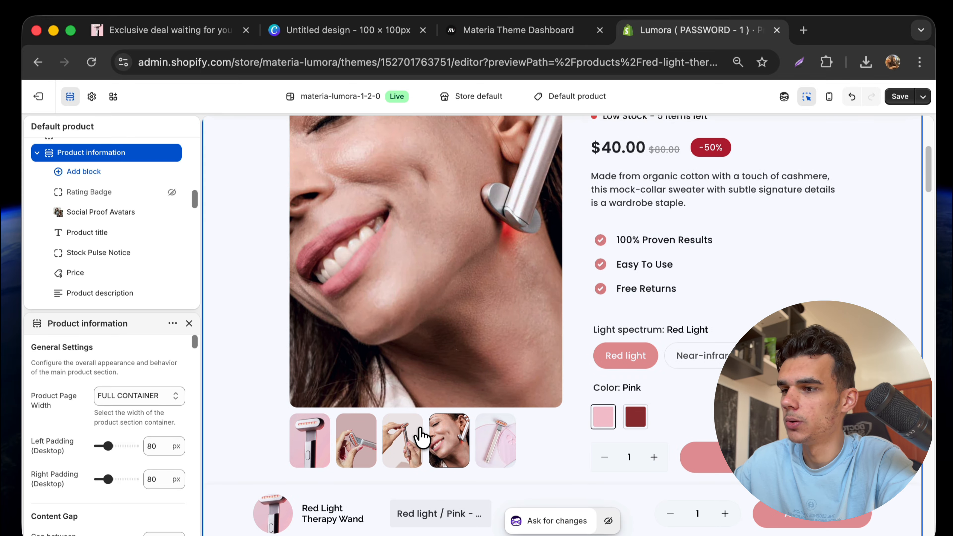
scroll(481, 301, "up", 2)
scroll(481, 300, "up", 5)
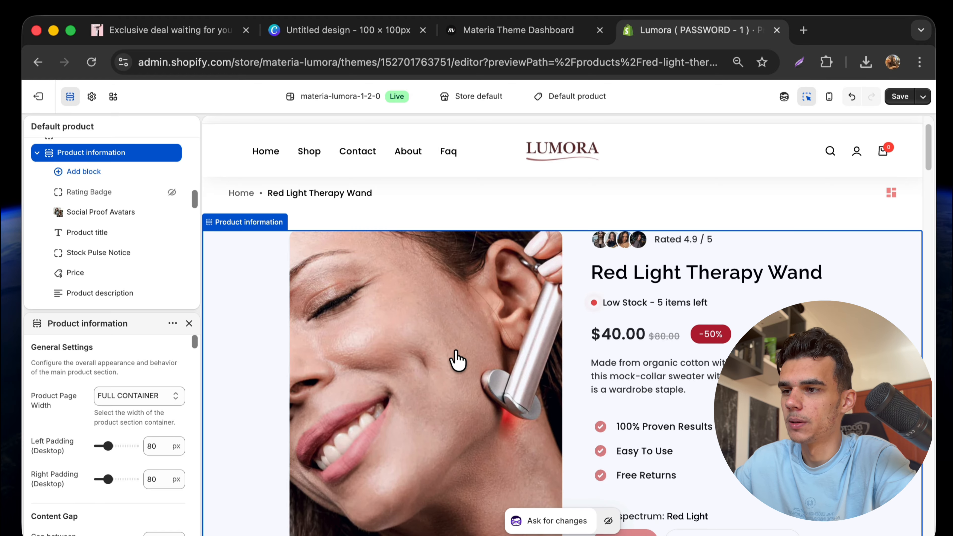
scroll(457, 357, "down", 10)
left_click(490, 366)
scroll(489, 300, "up", 7)
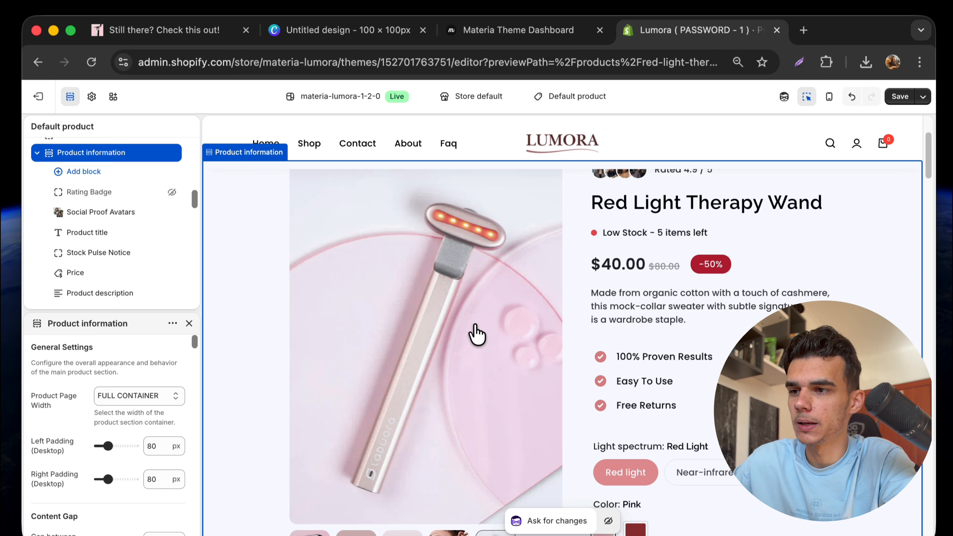
left_click(439, 534)
left_click(401, 534)
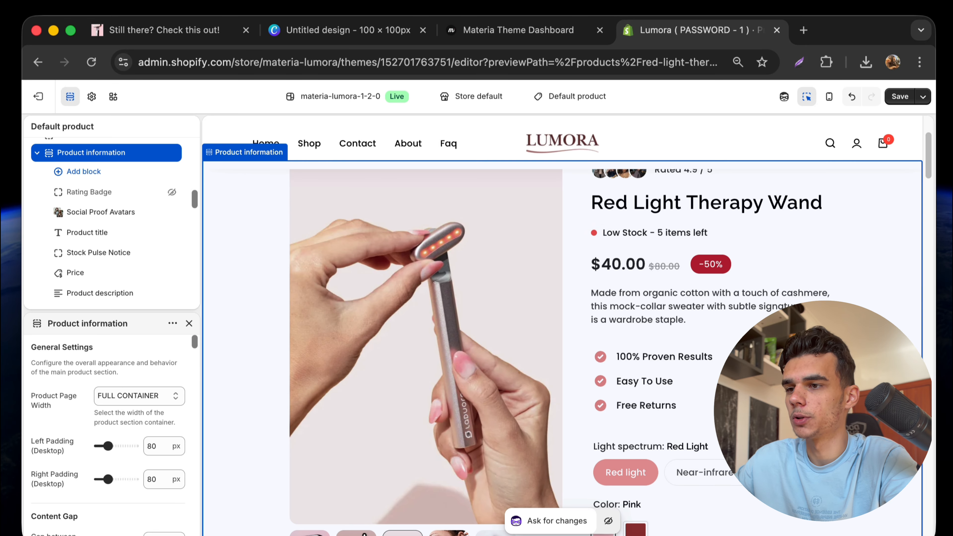
left_click(311, 533)
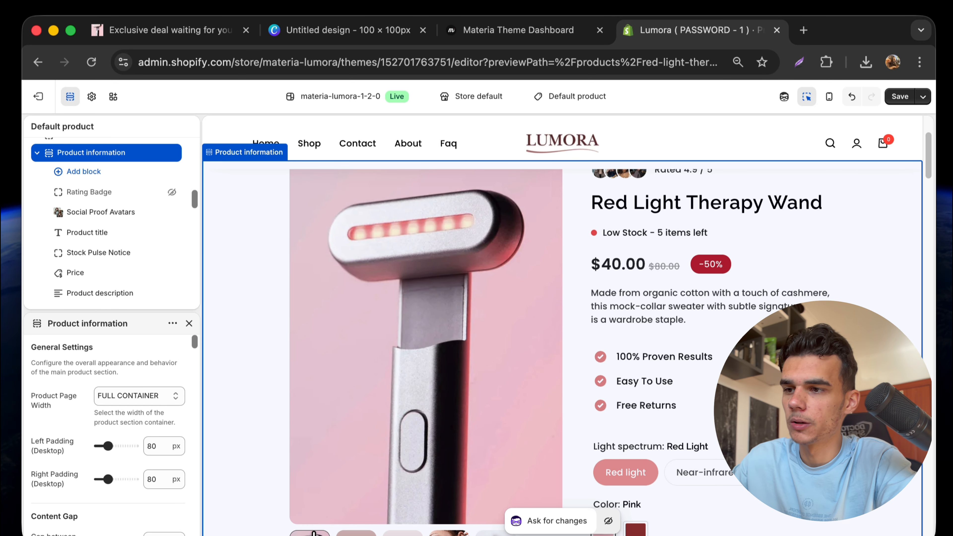
Turn off the preview's section outlining on hover.
scroll(462, 444, "down", 5)
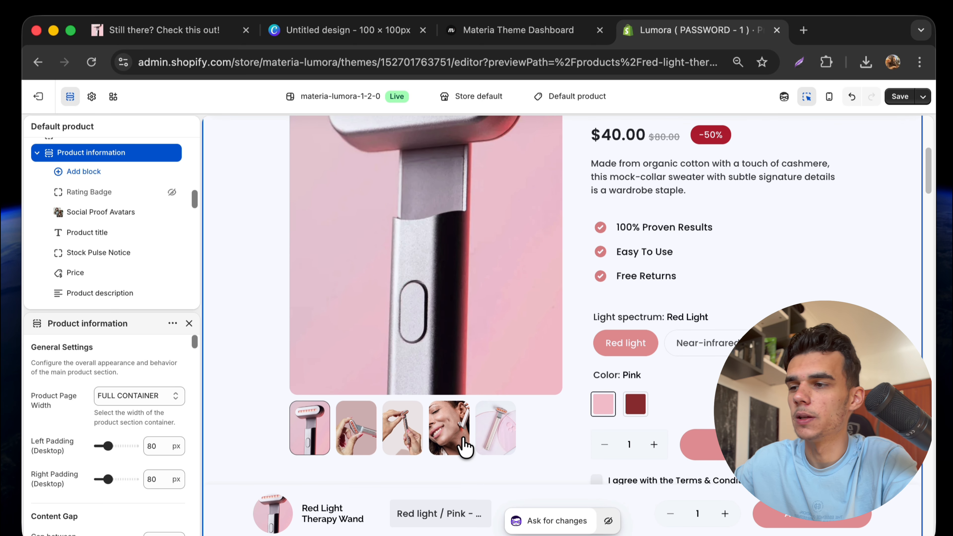
scroll(504, 331, "up", 6)
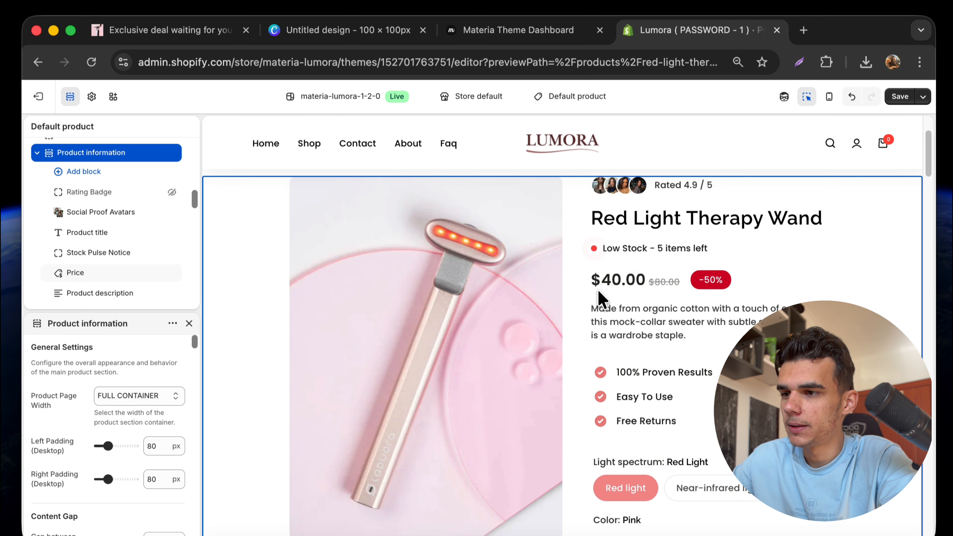
left_click(806, 96)
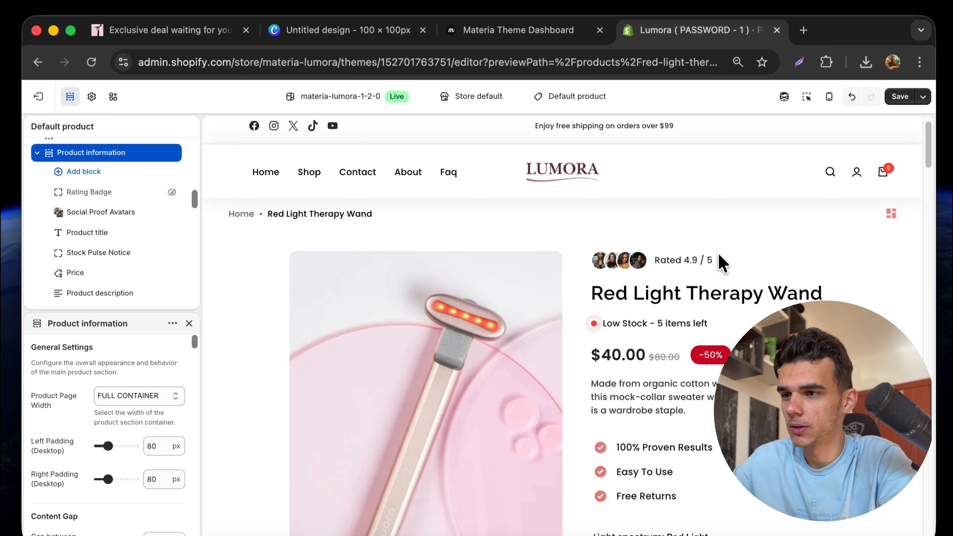
left_click_drag(654, 260, 715, 261)
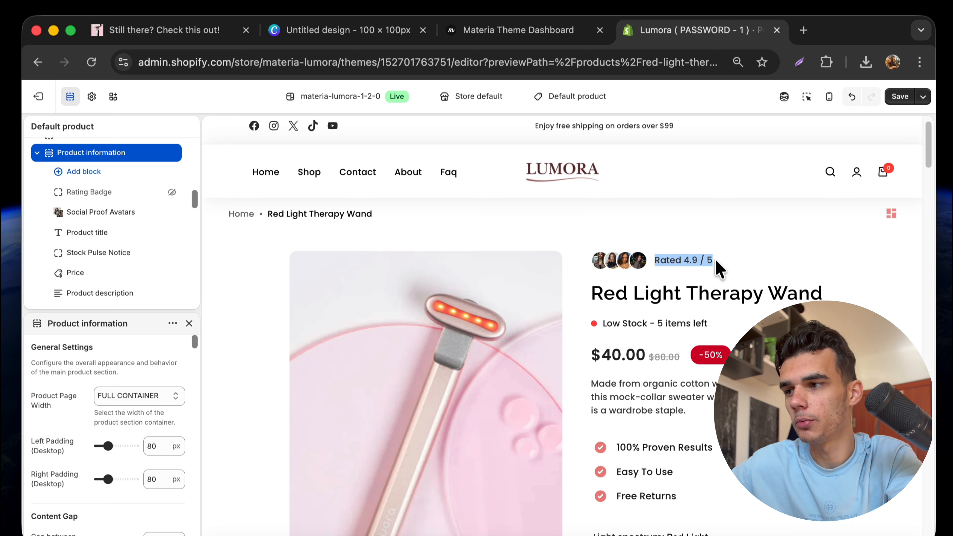
left_click(651, 287)
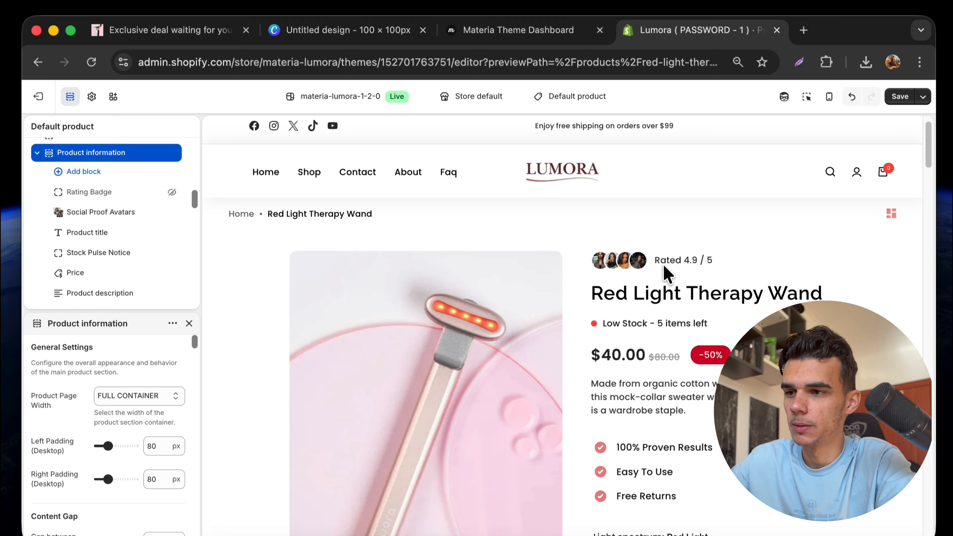
scroll(671, 262, "down", 1)
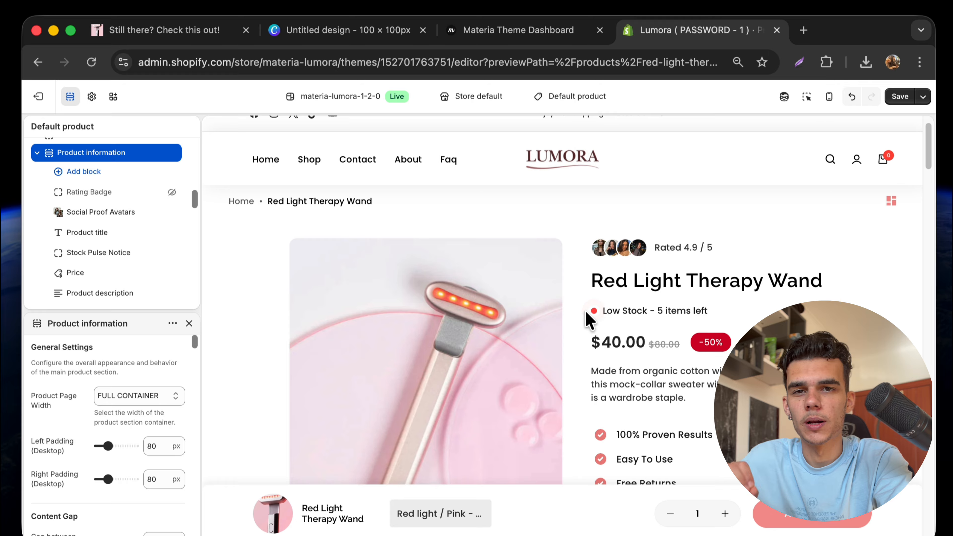
left_click_drag(604, 311, 702, 306)
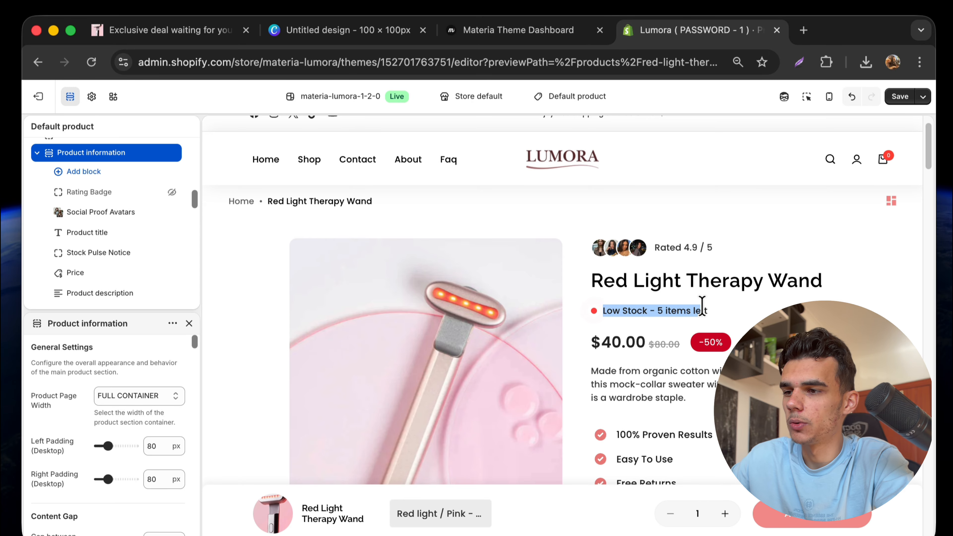
left_click(680, 307)
scroll(698, 349, "down", 5)
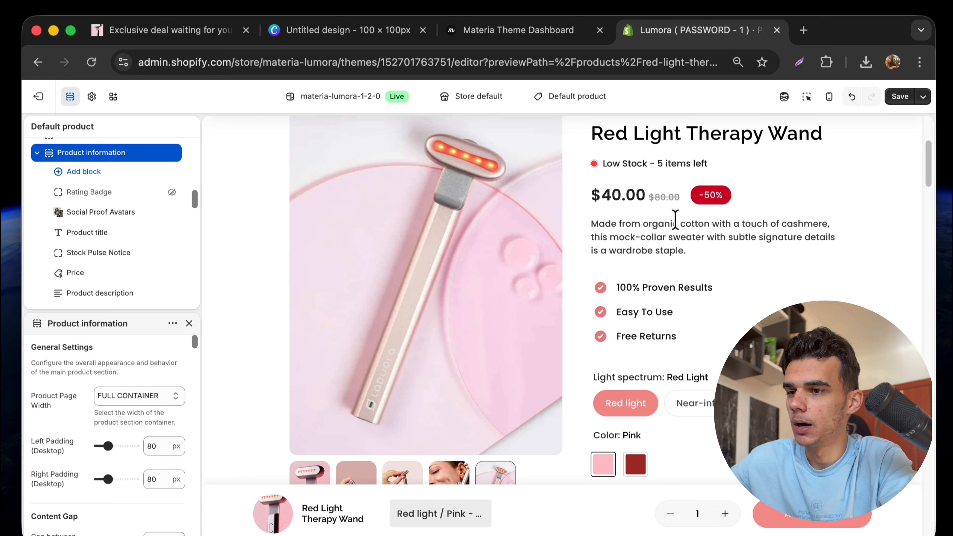
left_click_drag(598, 197, 680, 210)
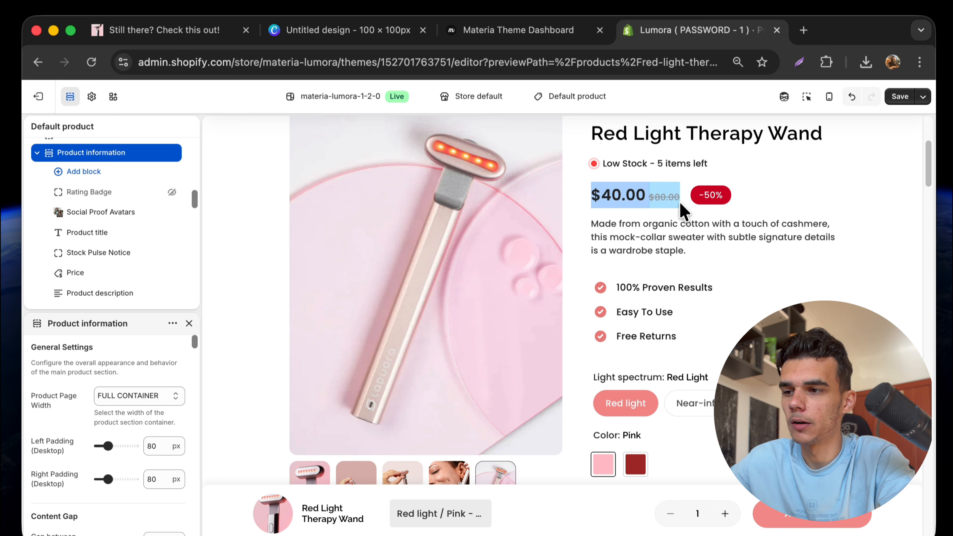
left_click(640, 201)
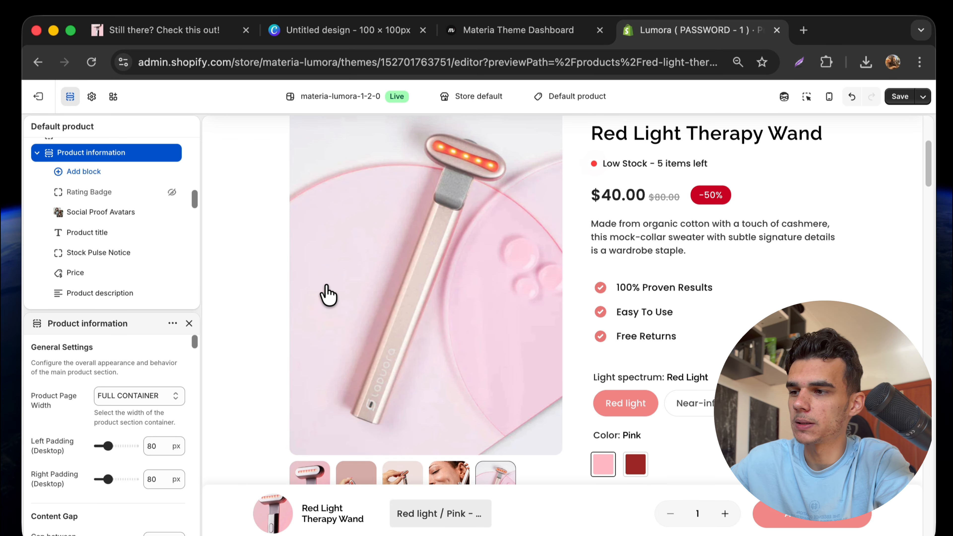
Add a Countdown Badge block reading 'Hurry Up! Sale ends in:' to Product information.
left_click(127, 183)
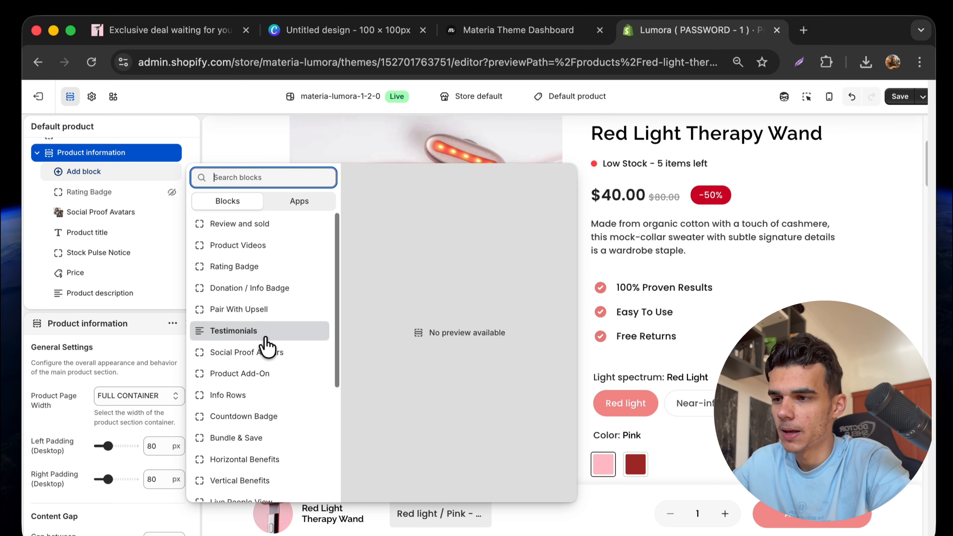
left_click(266, 415)
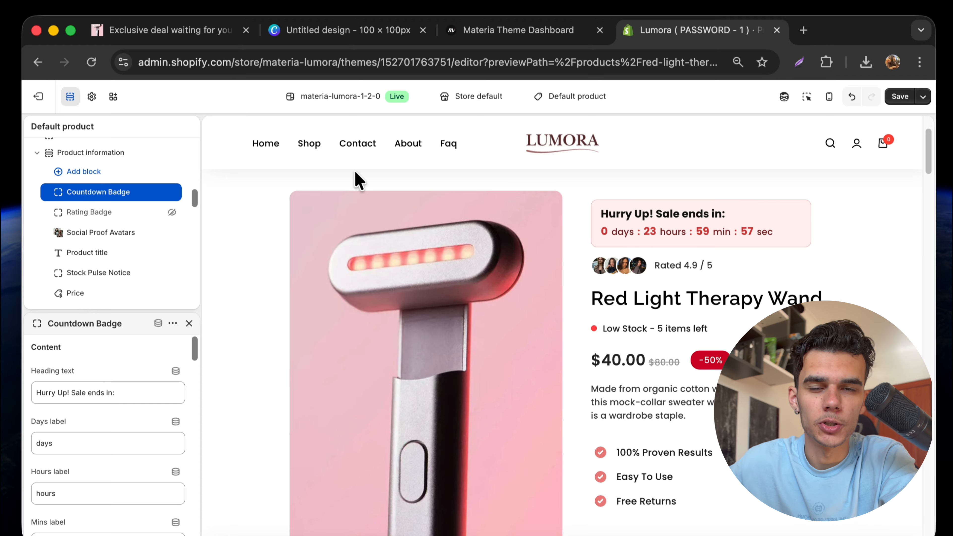
Move the Countdown Badge below Social Proof Avatars, then delete the block.
left_click_drag(51, 192, 62, 251)
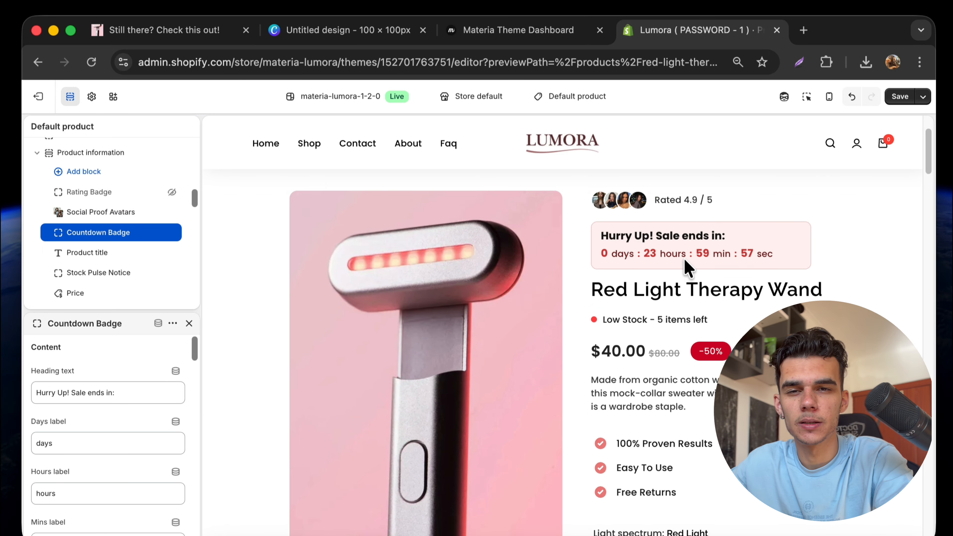
mouse_move(158, 231)
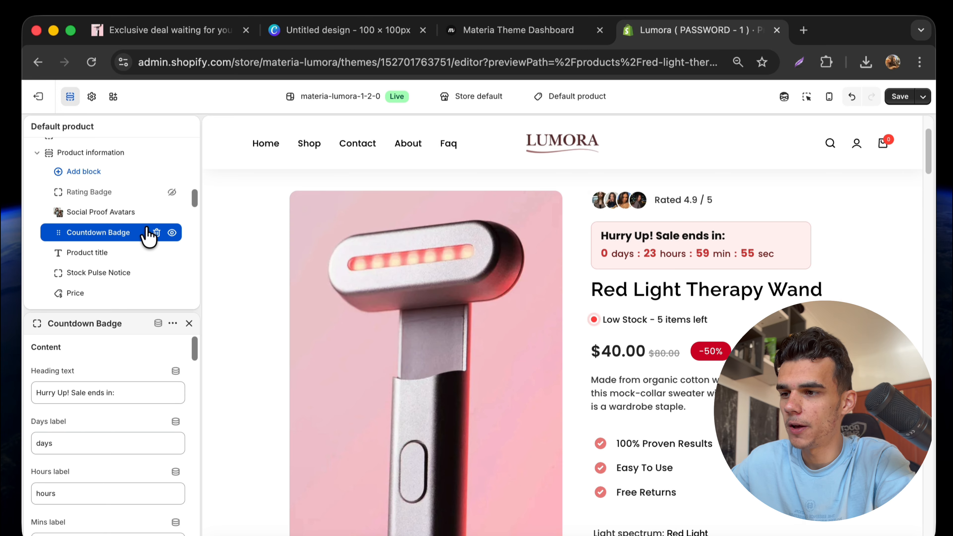
left_click(156, 232)
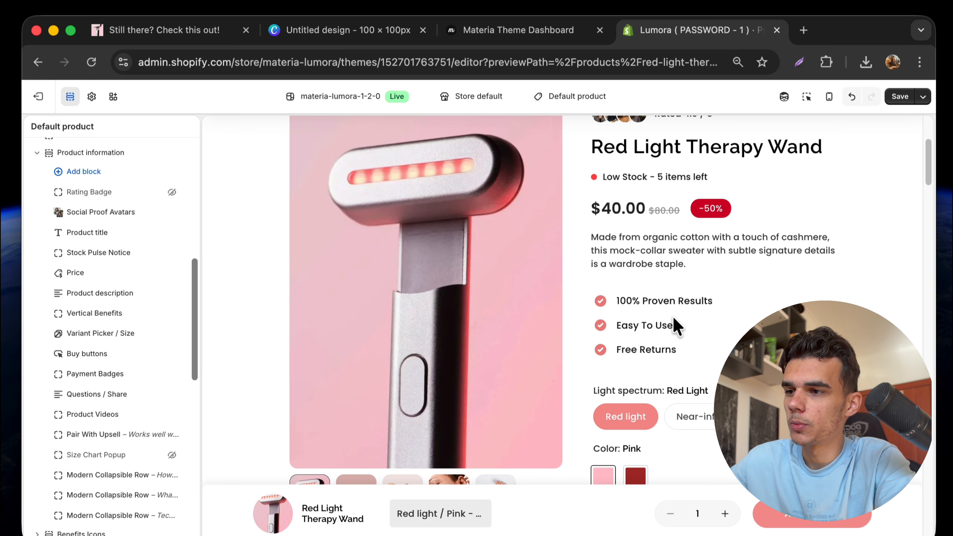
scroll(675, 326, "down", 5)
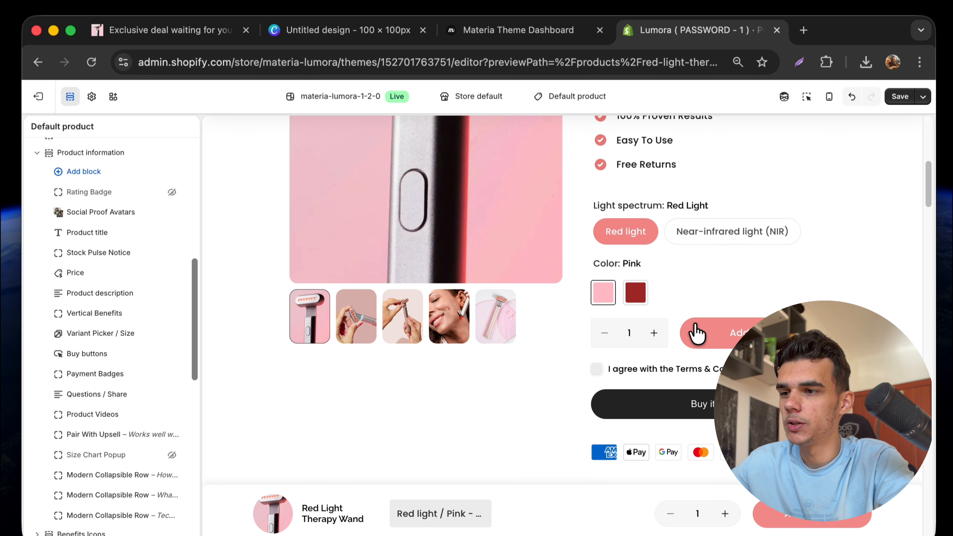
scroll(742, 334, "down", 2)
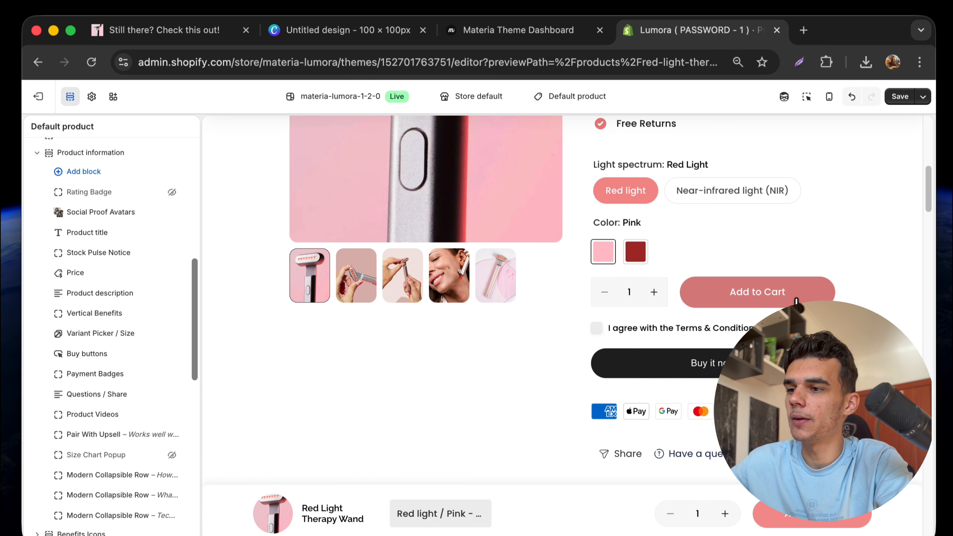
scroll(675, 323, "down", 5)
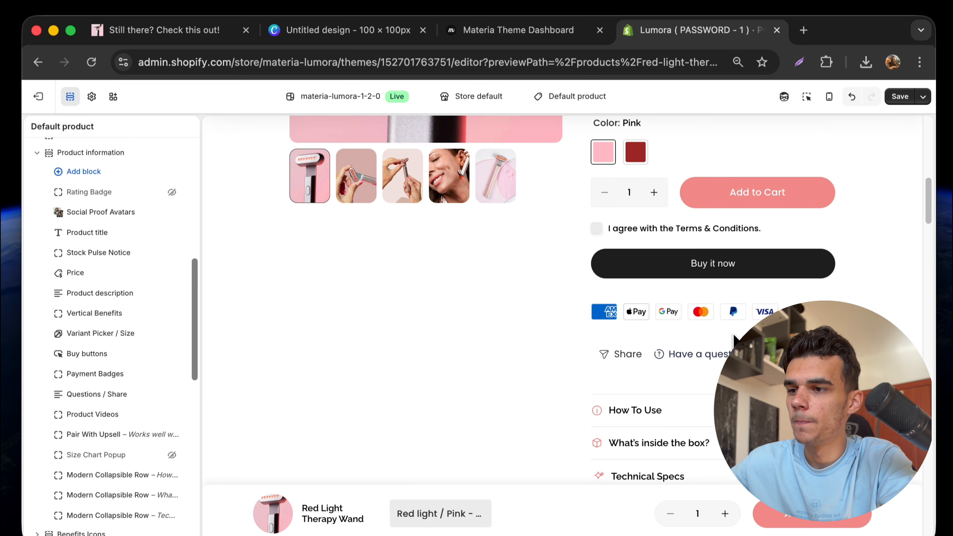
scroll(714, 325, "down", 5)
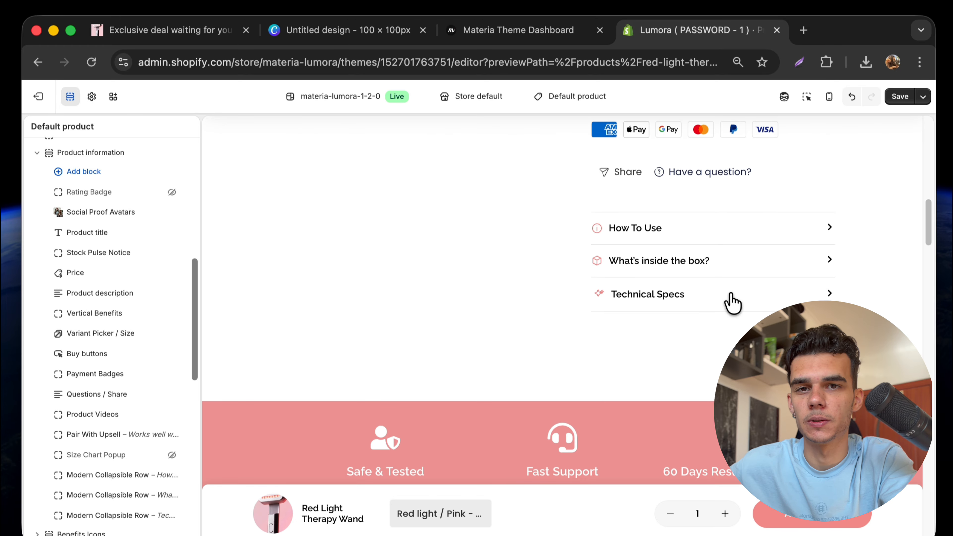
left_click(729, 237)
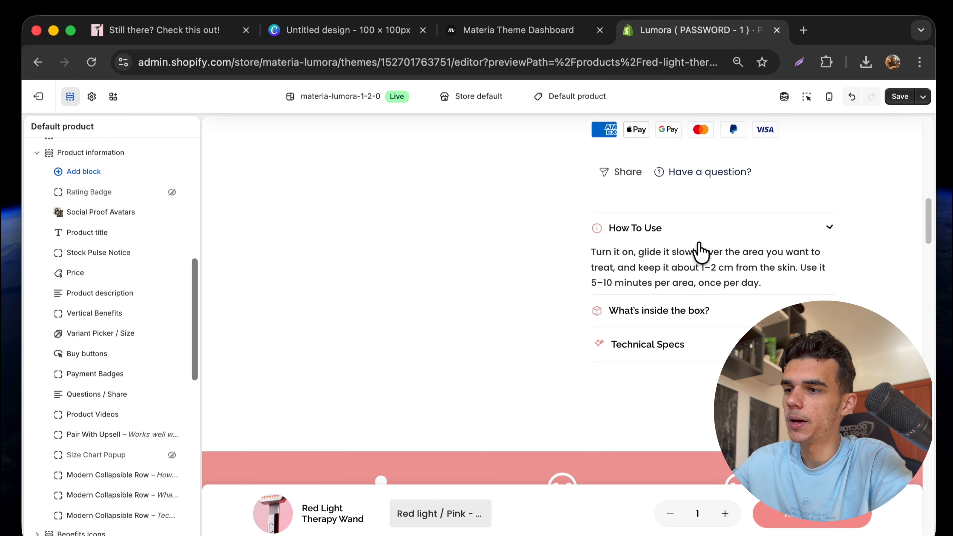
left_click(719, 233)
left_click(728, 259)
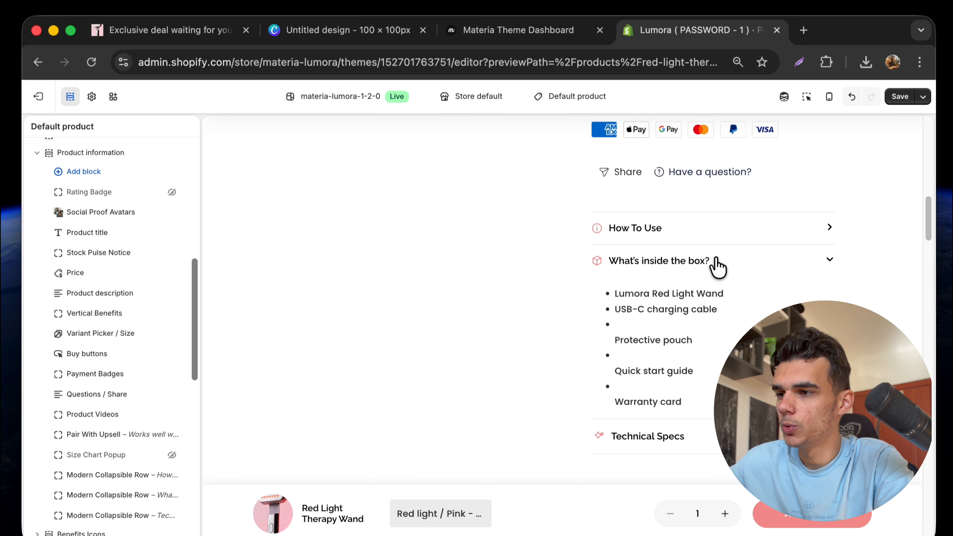
left_click(710, 264)
left_click(692, 310)
left_click(692, 312)
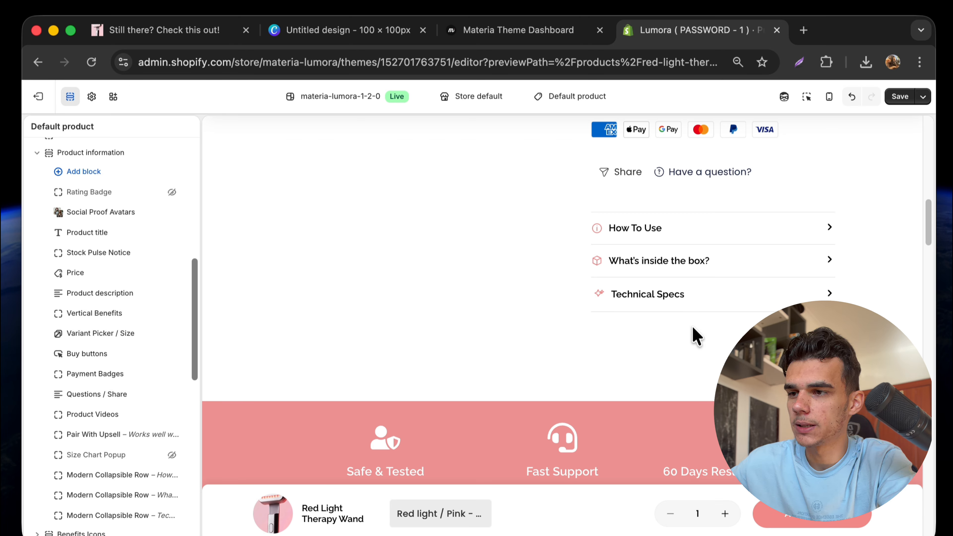
left_click(666, 263)
left_click(671, 253)
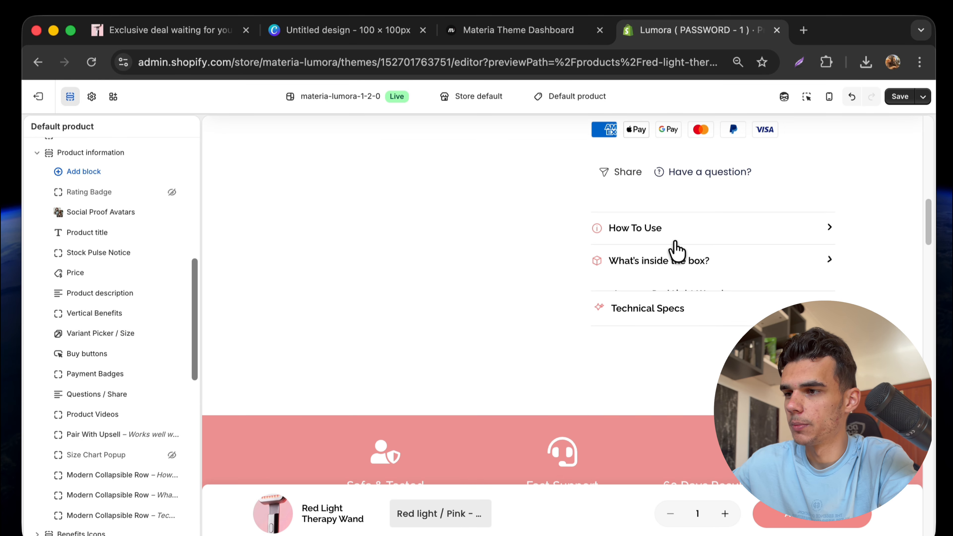
left_click(672, 237)
left_click(674, 237)
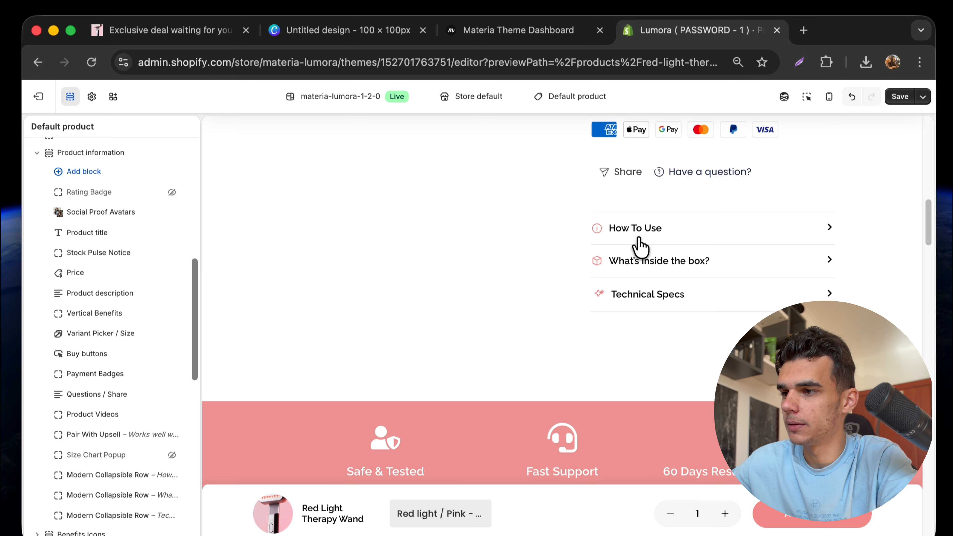
left_click(652, 307)
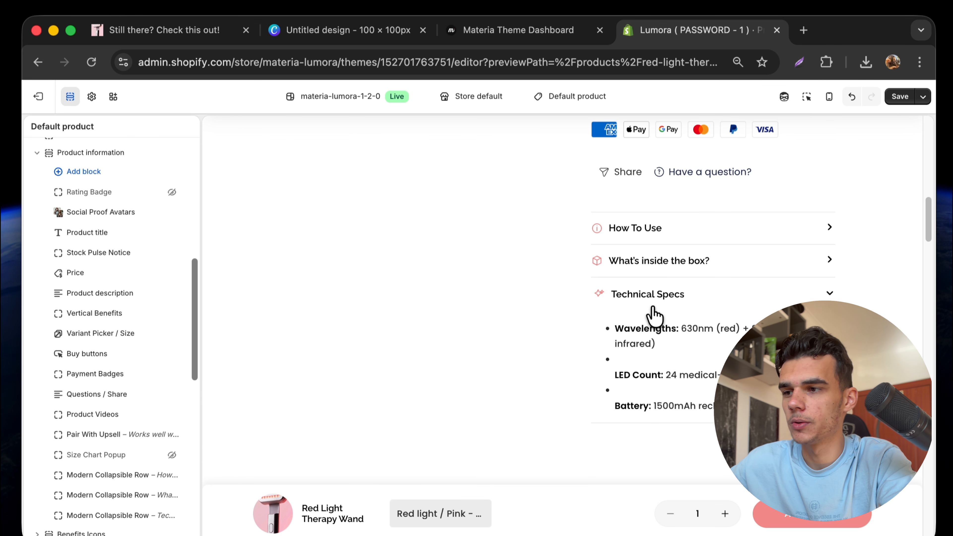
left_click(652, 308)
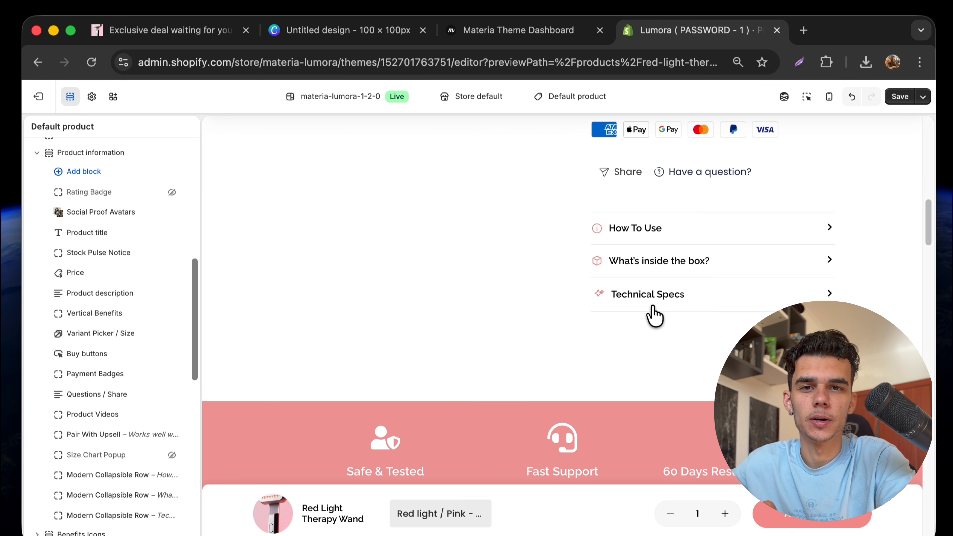
scroll(654, 315, "down", 4)
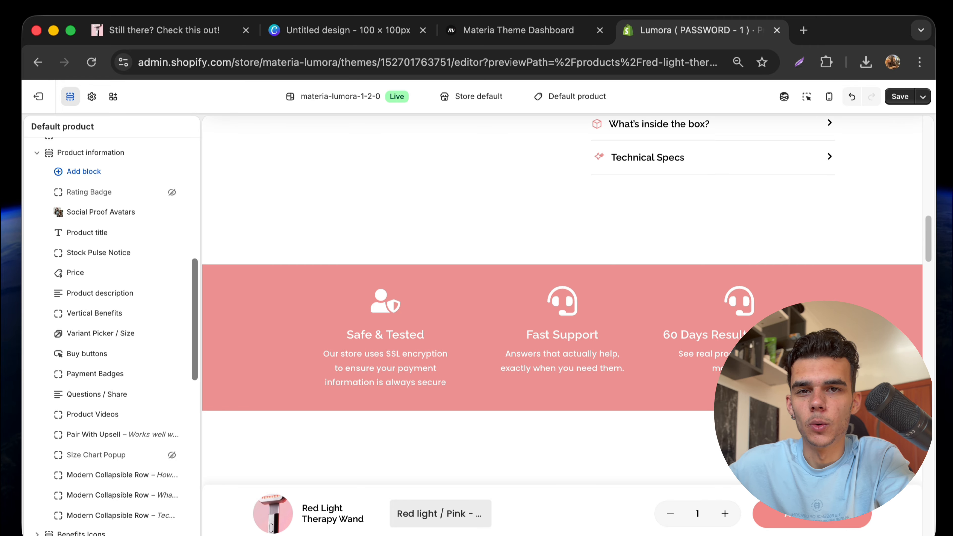
Change the Fast Support benefit icon from the headset to Trackable orders.
left_click_drag(765, 335, 701, 337)
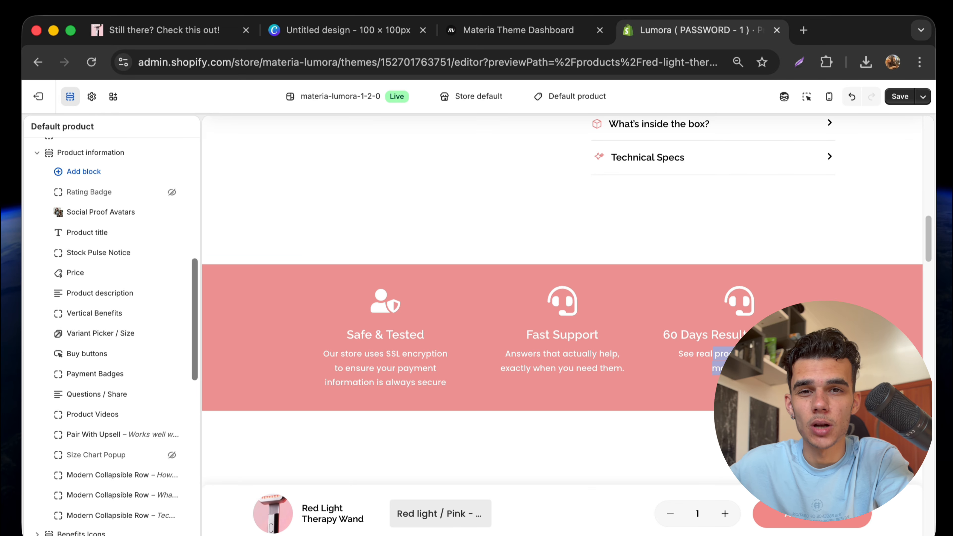
left_click(638, 309)
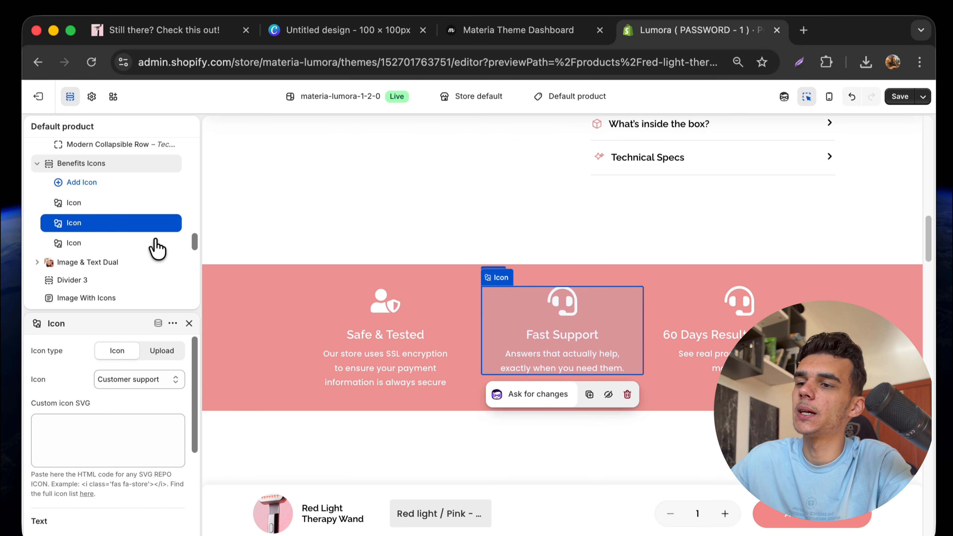
left_click(149, 374)
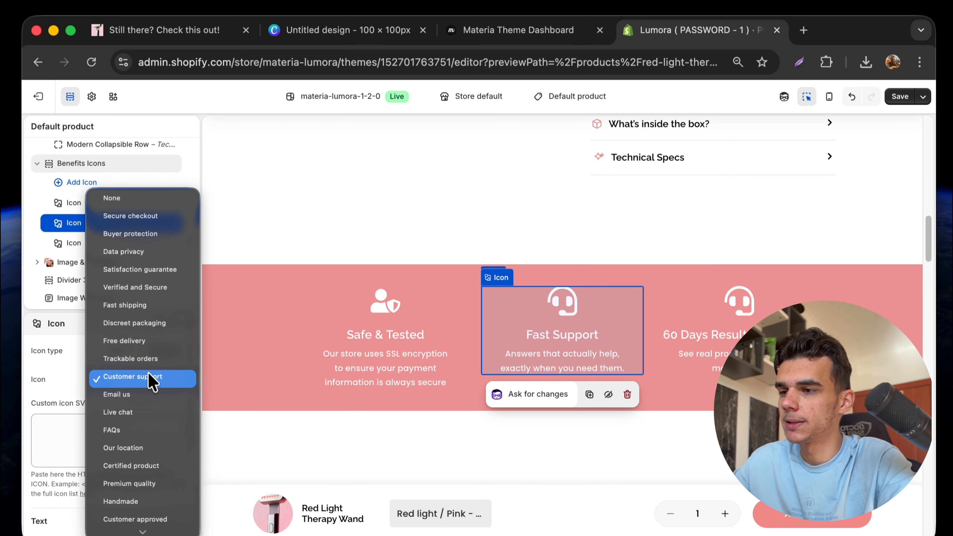
left_click(155, 294)
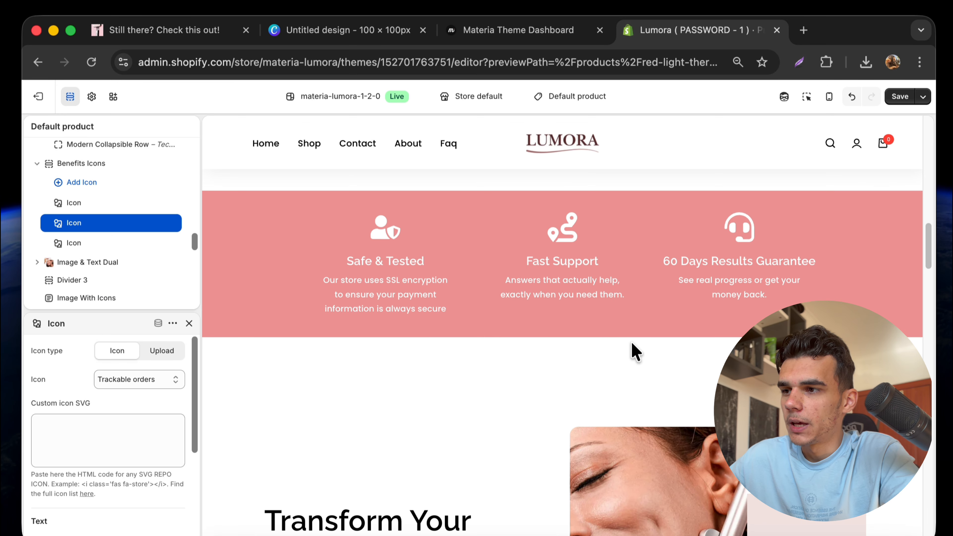
scroll(632, 343, "down", 6)
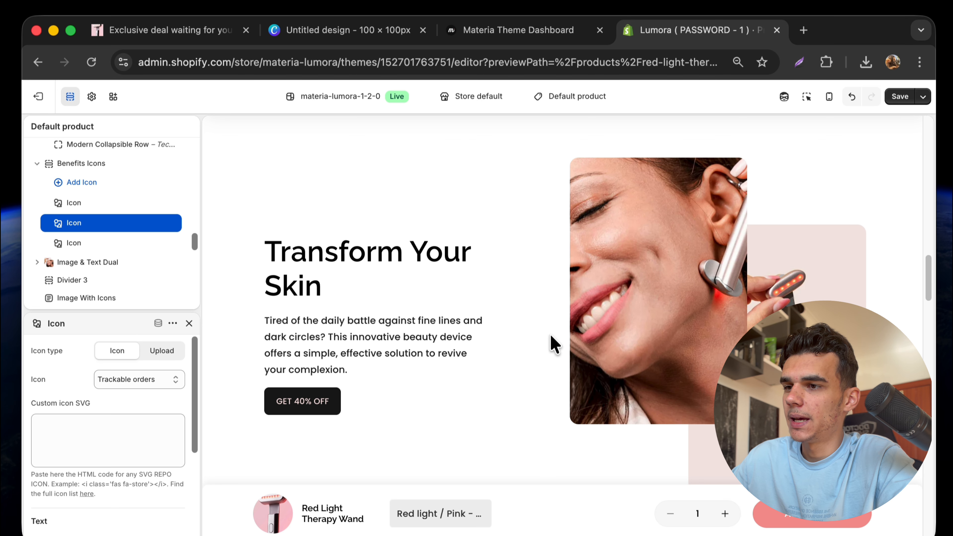
scroll(599, 278, "down", 10)
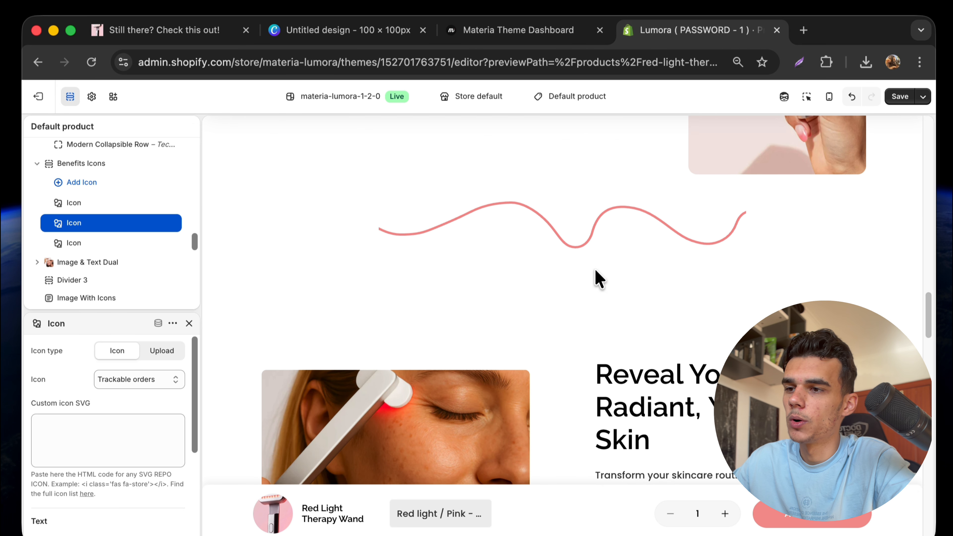
scroll(599, 278, "down", 4)
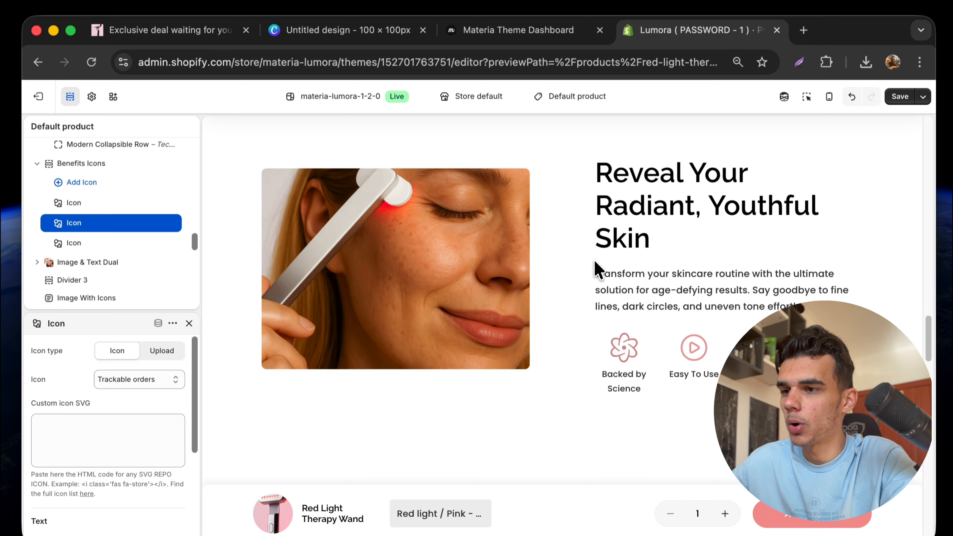
scroll(621, 313, "down", 10)
scroll(622, 319, "up", 5)
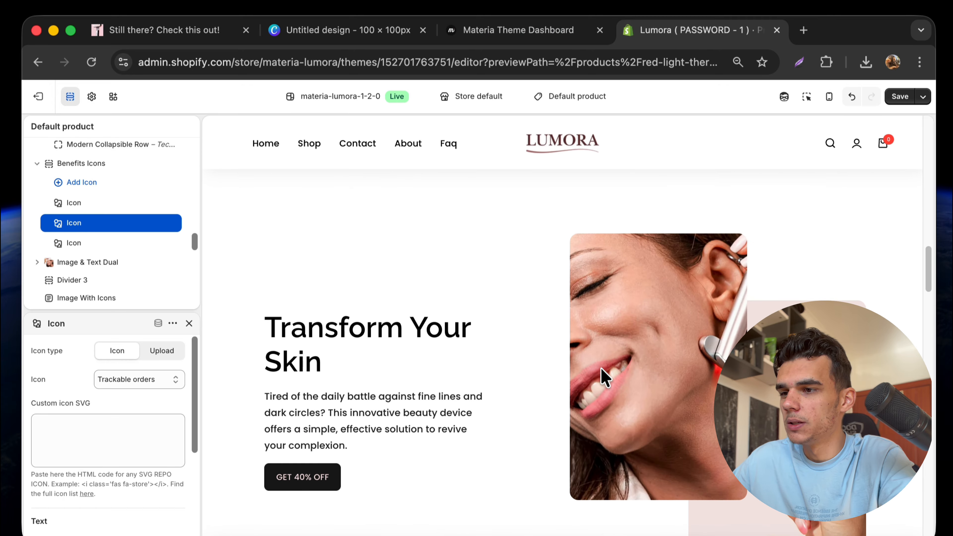
scroll(604, 377, "down", 15)
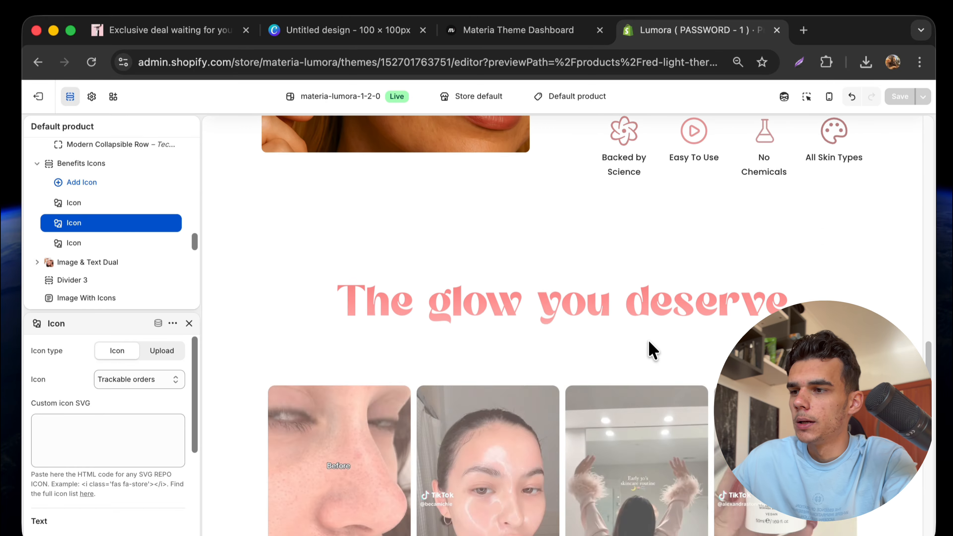
scroll(653, 351, "down", 4)
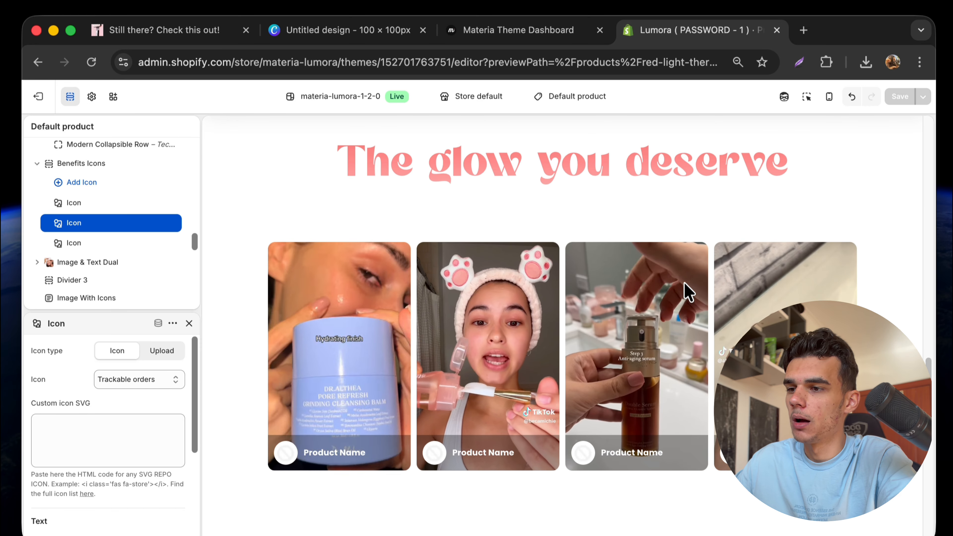
Open the first Video Card in the Community Content Slider using the preview inspector.
left_click(806, 96)
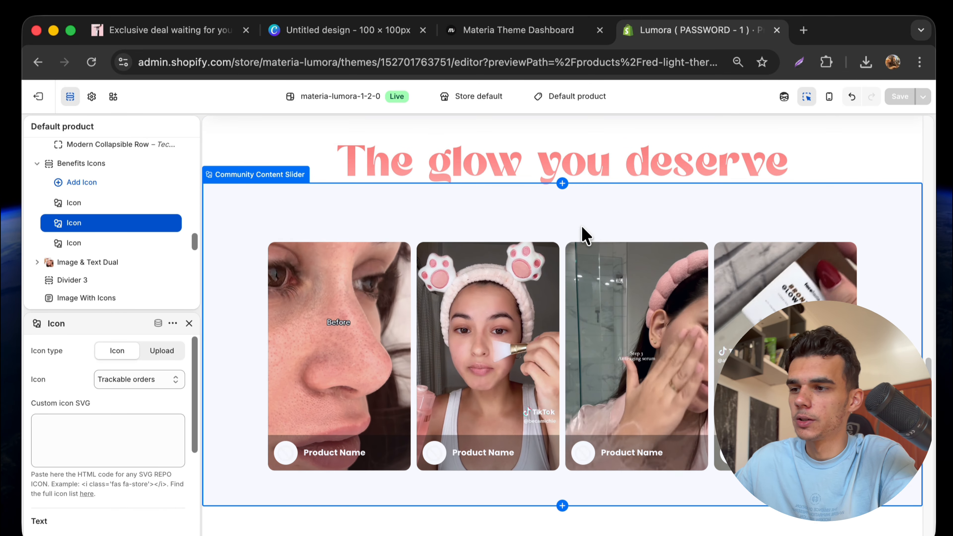
left_click(585, 234)
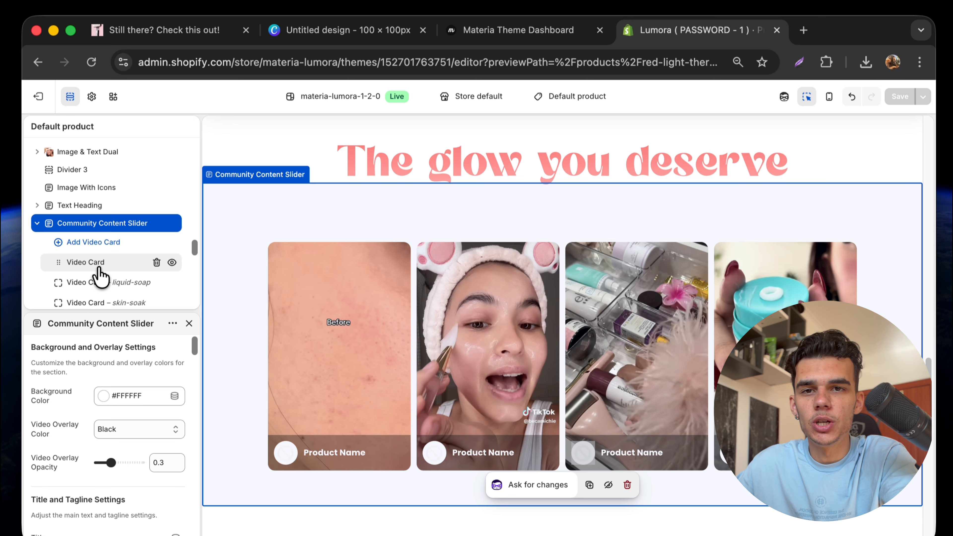
left_click(99, 268)
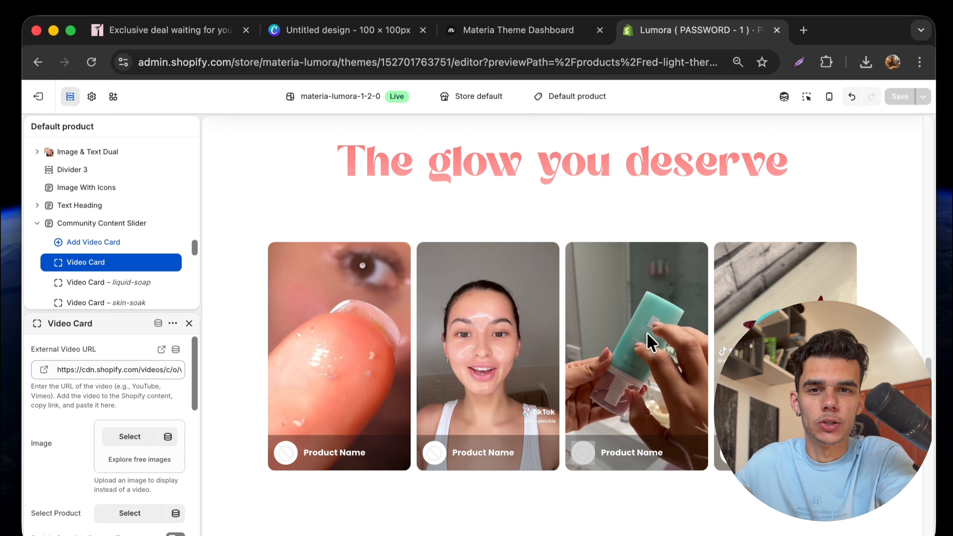
scroll(575, 414, "down", 3)
scroll(575, 414, "down", 5)
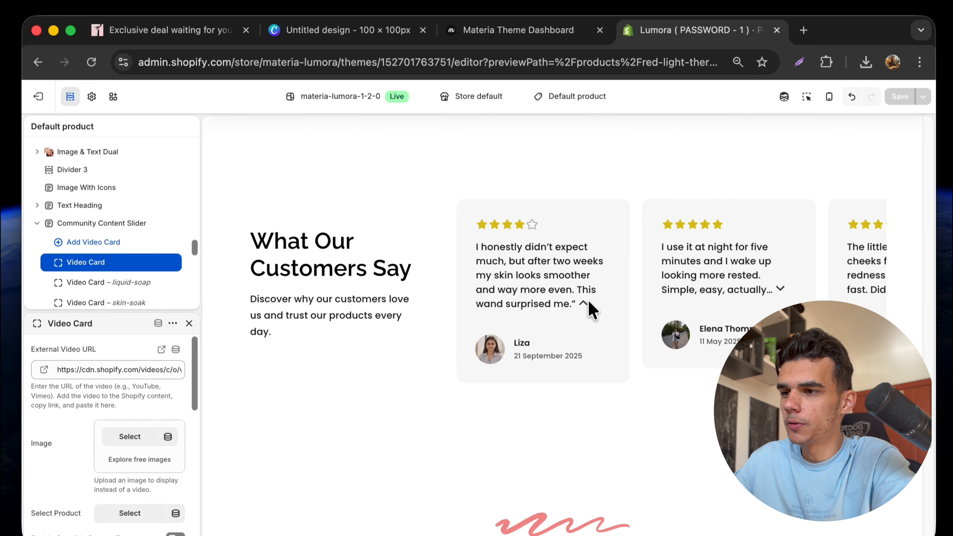
Collapse the first customer review to its excerpt and swipe through the reviews carousel.
left_click(584, 303)
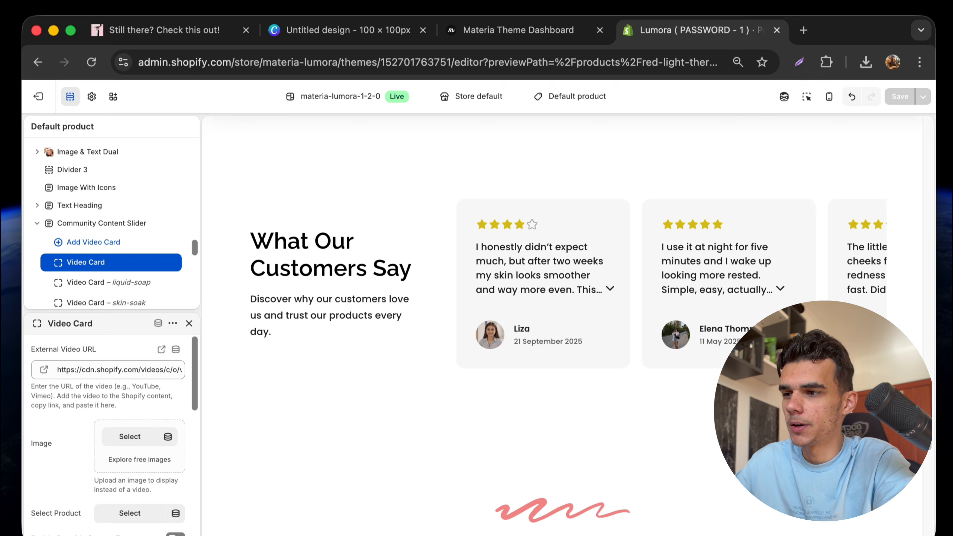
scroll(615, 297, "right", 3)
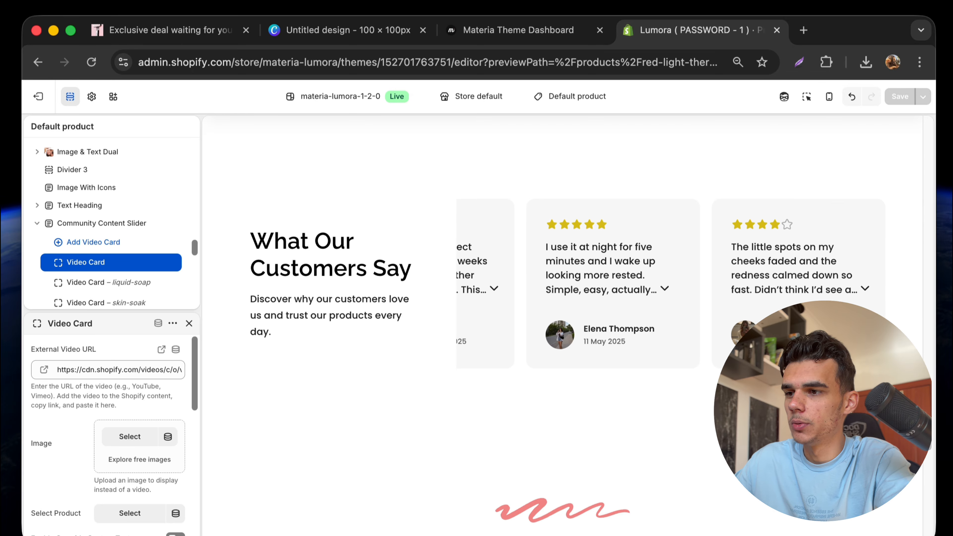
scroll(777, 286, "left", 3)
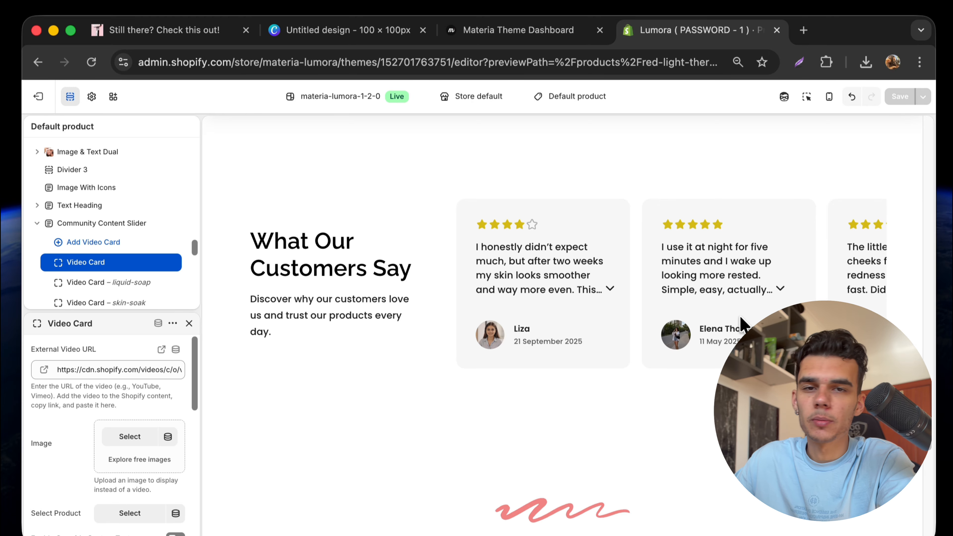
scroll(741, 323, "down", 10)
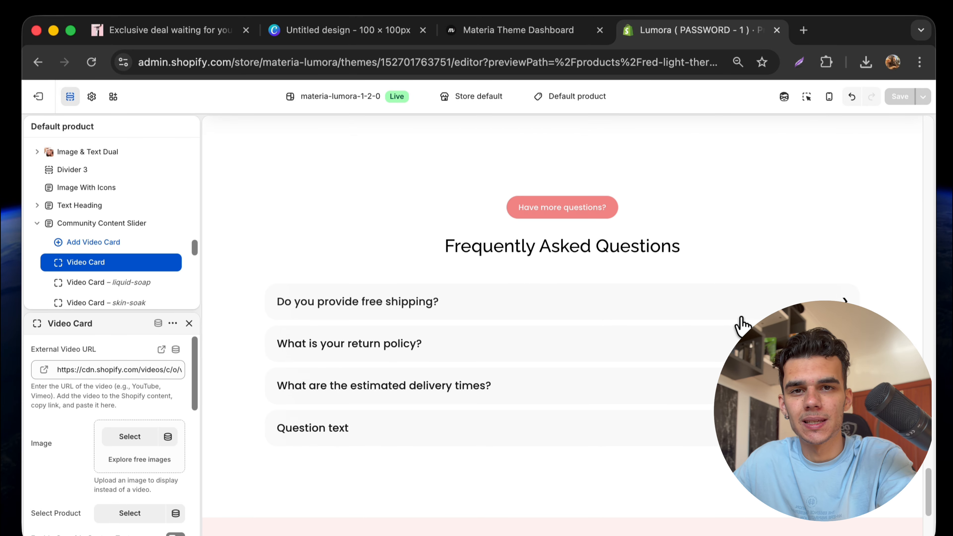
Expand and collapse the free shipping and return policy FAQ answers in the preview.
scroll(705, 333, "down", 2)
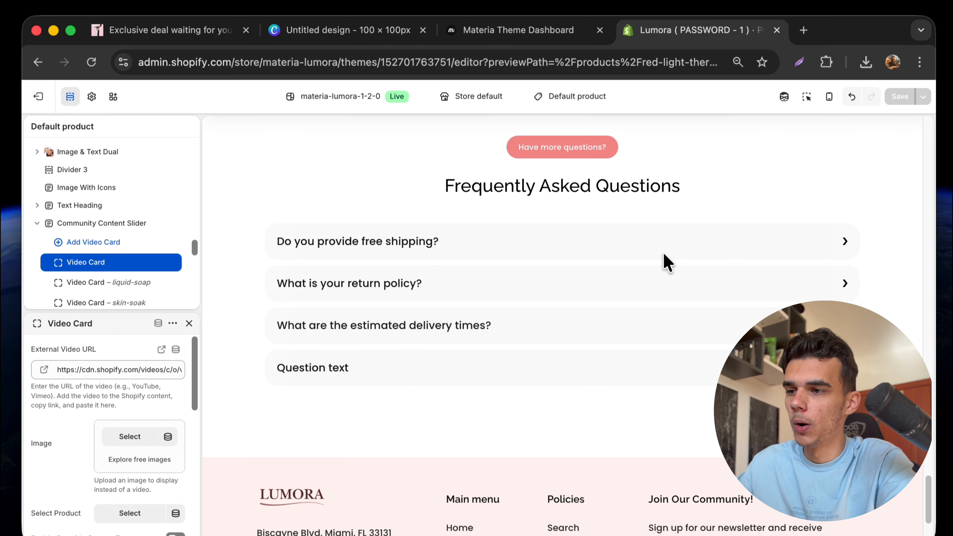
left_click(637, 259)
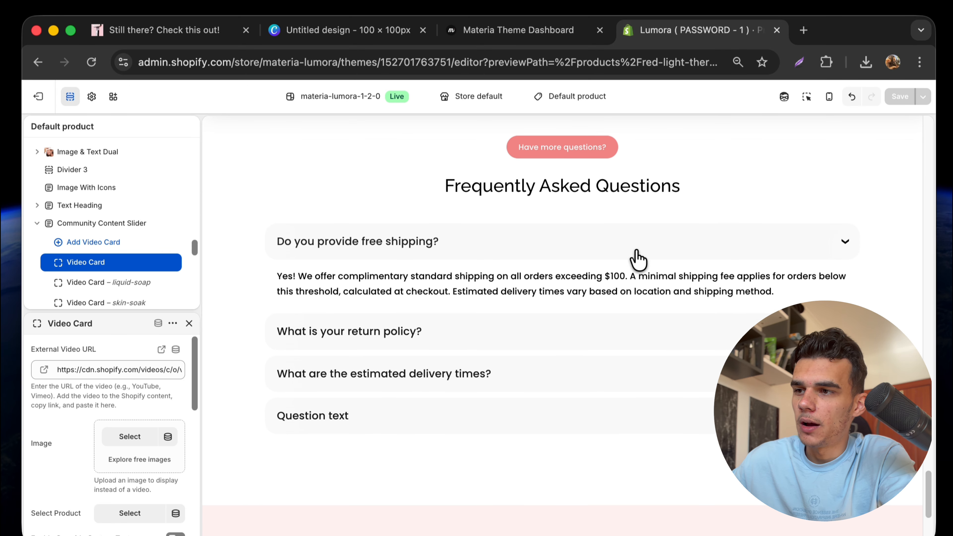
left_click(637, 259)
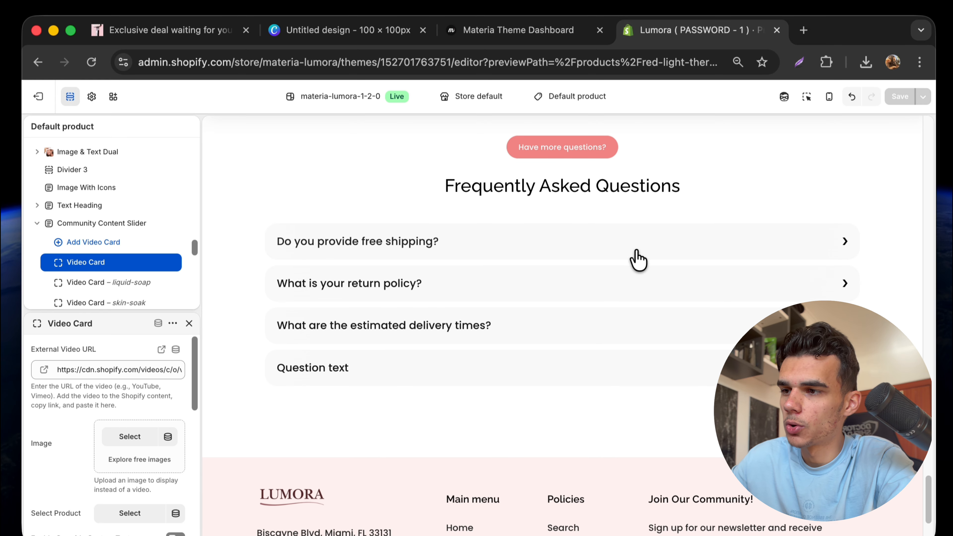
left_click(638, 259)
left_click(638, 260)
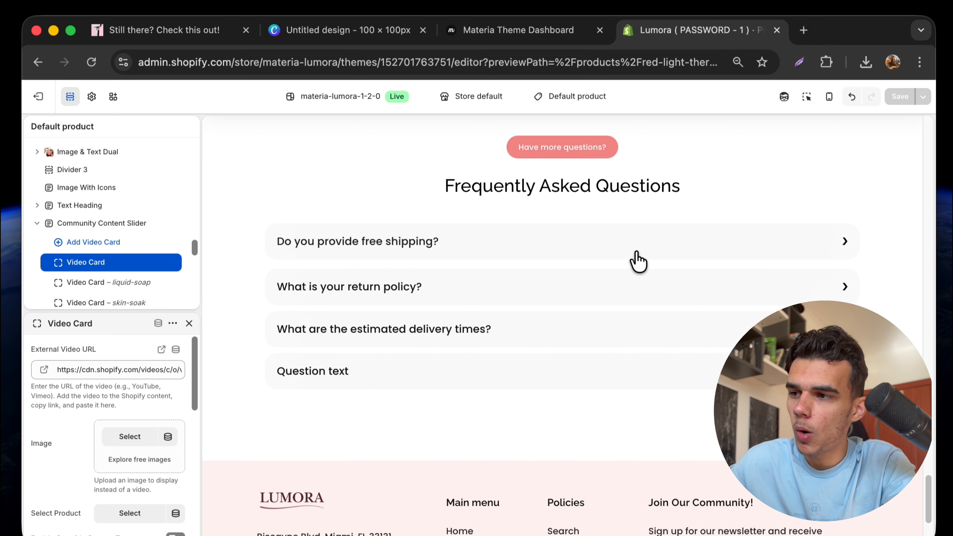
left_click(626, 300)
left_click(627, 301)
left_click(627, 302)
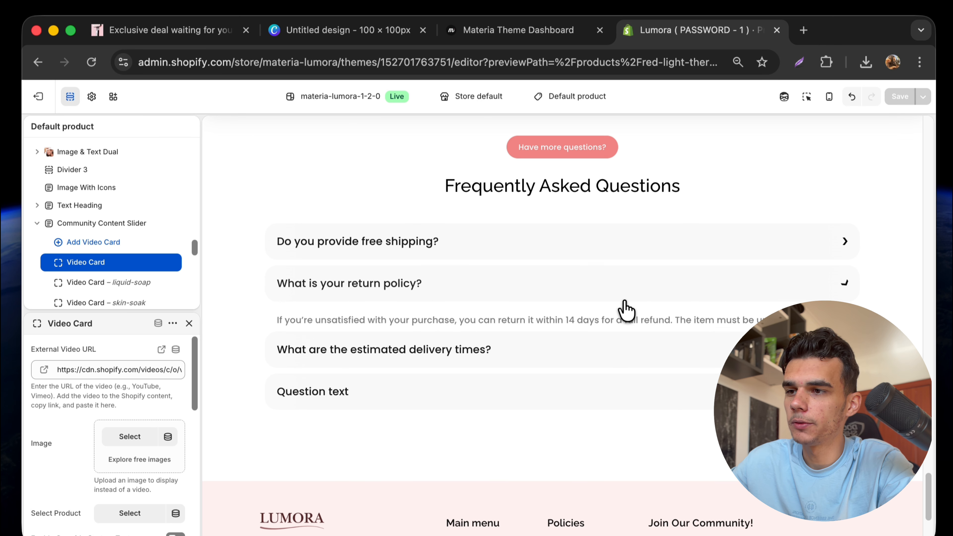
left_click(586, 298)
Toggle the estimated delivery times and placeholder Question FAQ items open and closed.
left_click(568, 335)
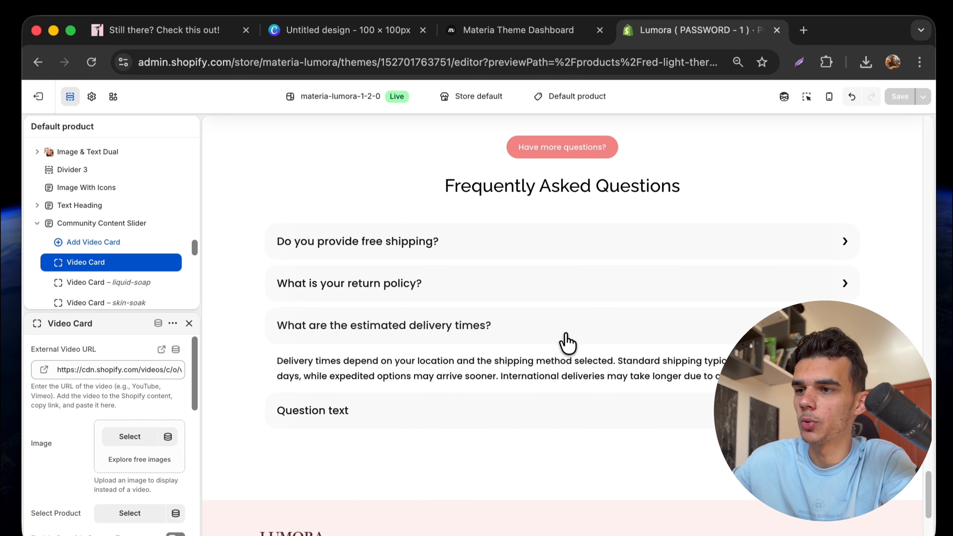
left_click(568, 337)
left_click(579, 364)
left_click(581, 372)
Open Claude in a new tab to read the ten wand FAQs, then return to the Lumora editor.
left_click(803, 30)
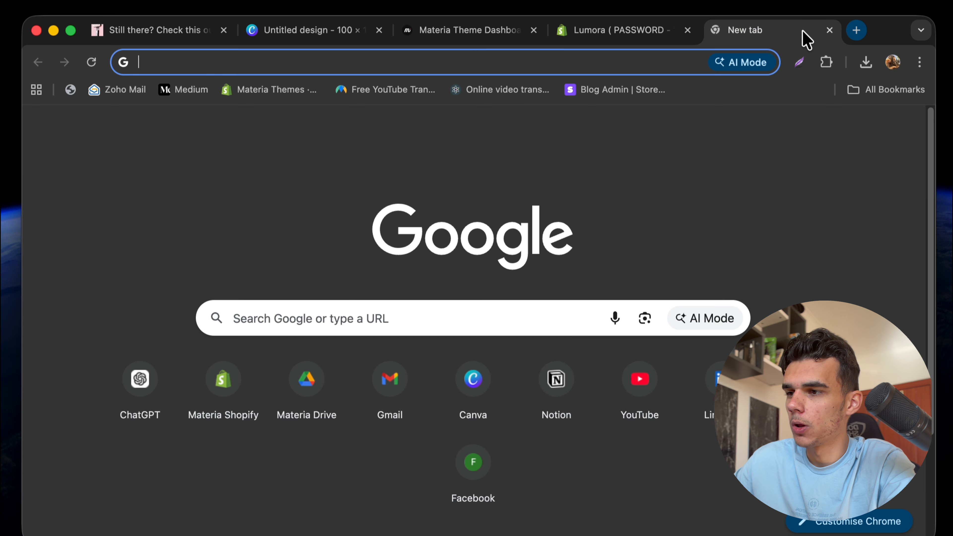
type("cla")
key("Down")
key("Return")
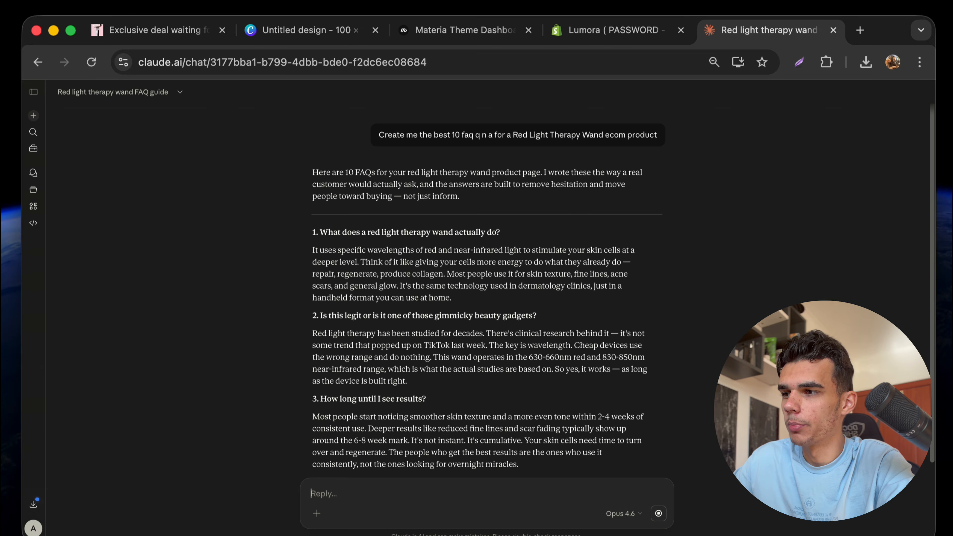
scroll(596, 270, "down", 10)
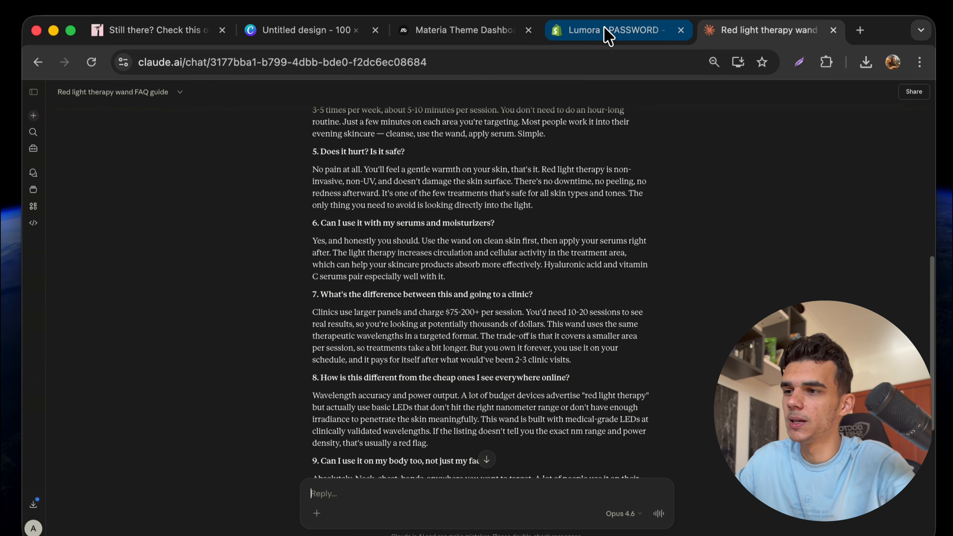
left_click(608, 36)
Switch the preview to phone size and scroll down through the wand product page.
scroll(593, 277, "up", 3)
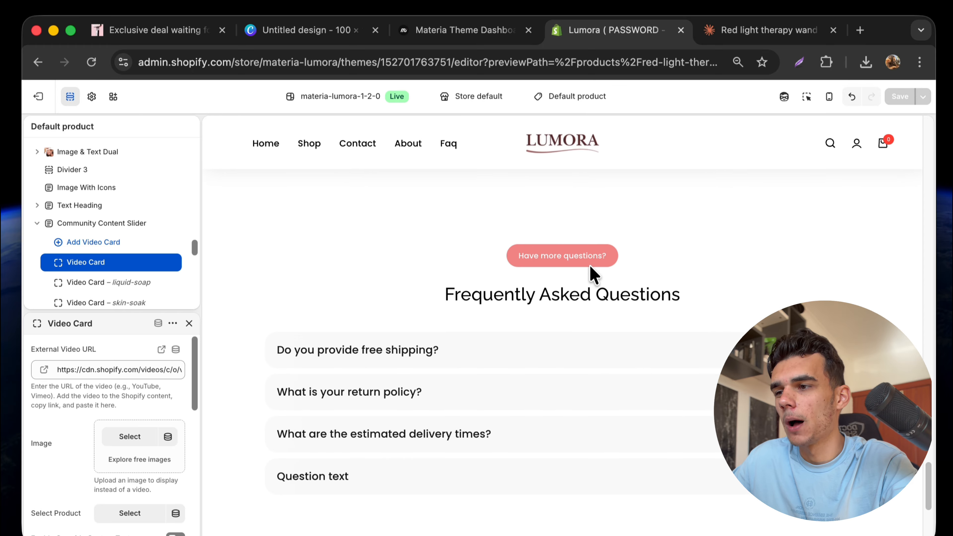
scroll(691, 272, "up", 20)
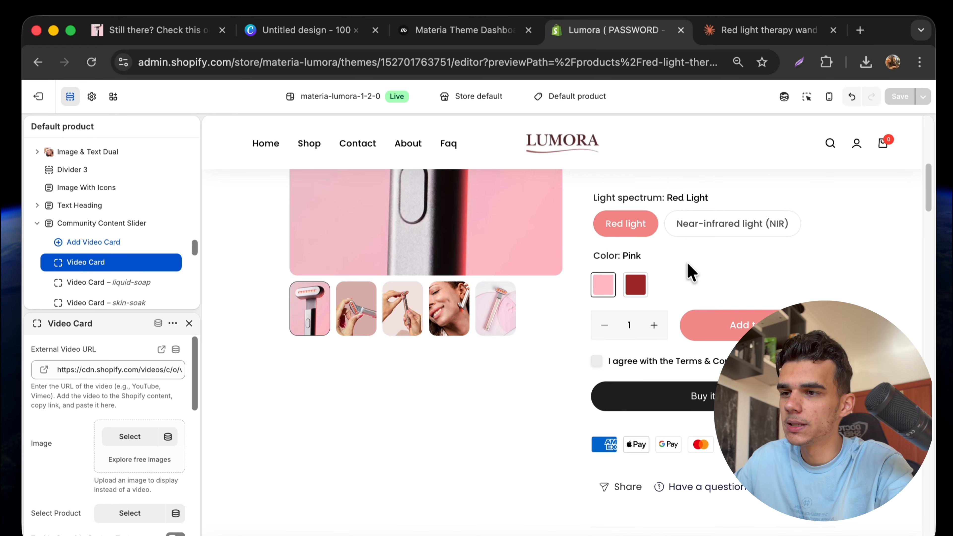
left_click(829, 98)
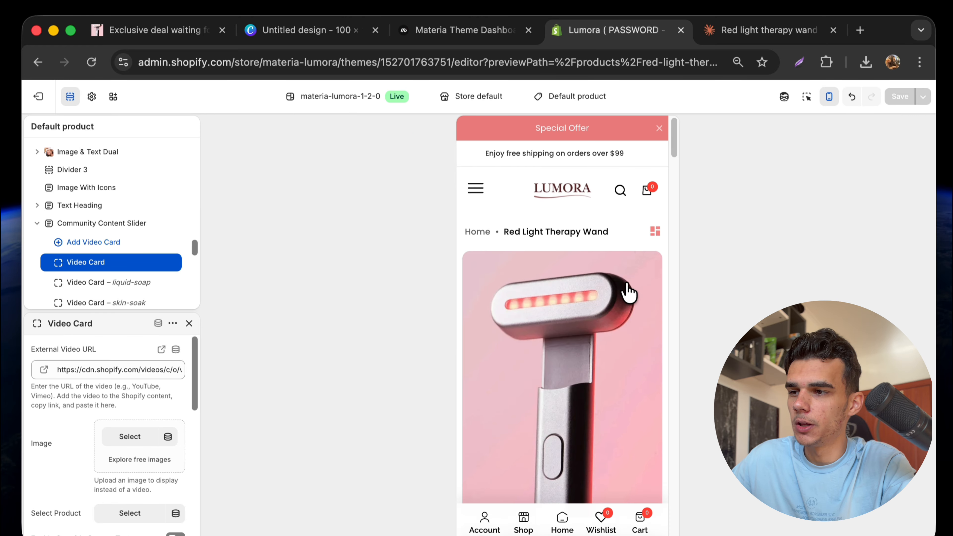
scroll(630, 327, "down", 15)
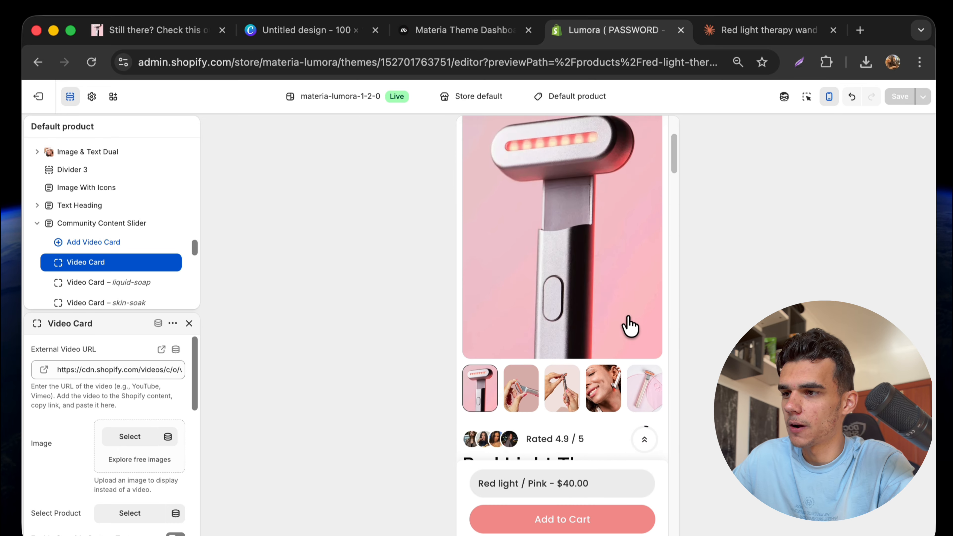
scroll(630, 325, "up", 8)
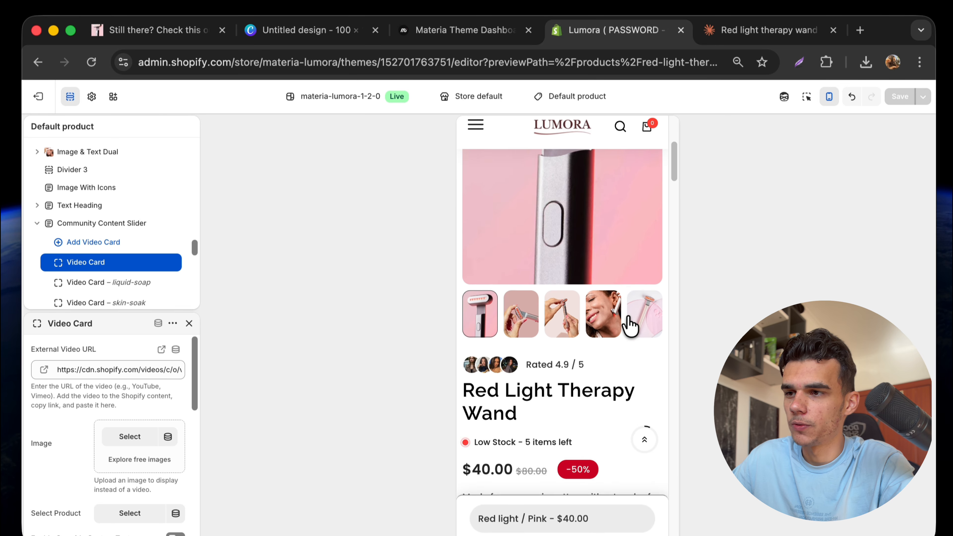
scroll(626, 314, "down", 11)
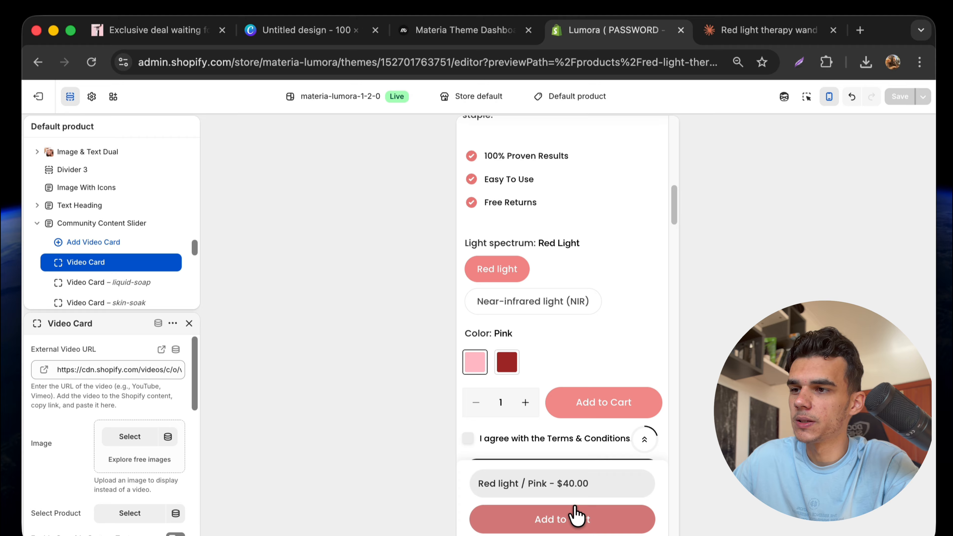
scroll(575, 308, "down", 1)
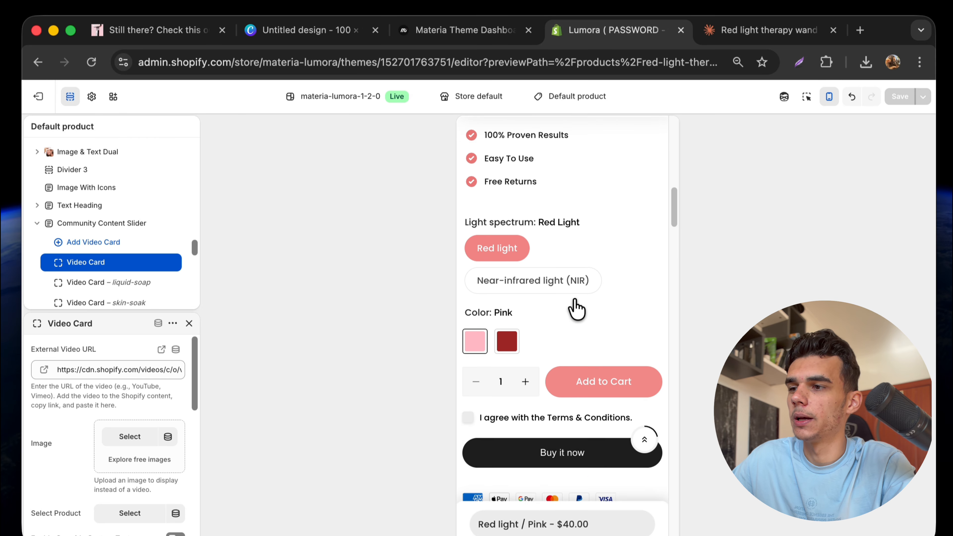
scroll(544, 412, "up", 7)
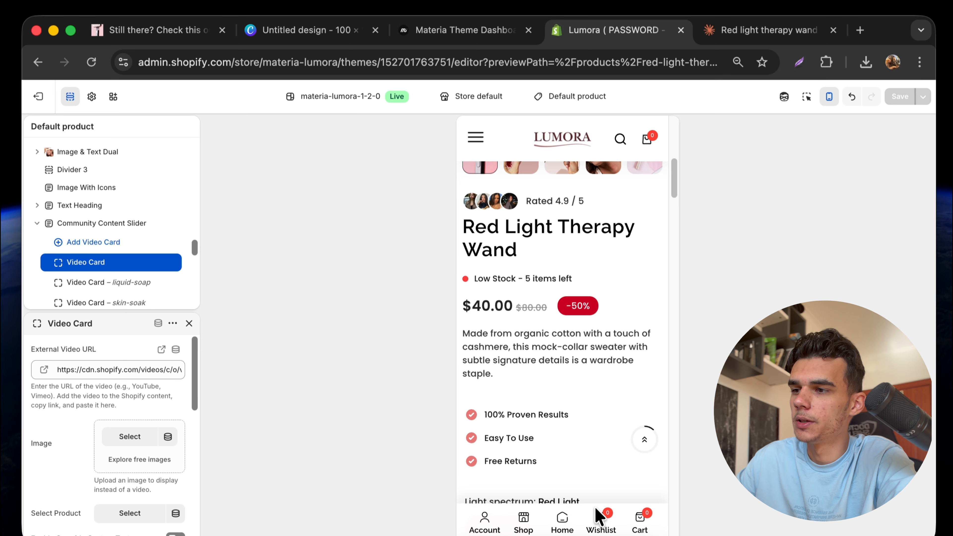
scroll(547, 329, "down", 15)
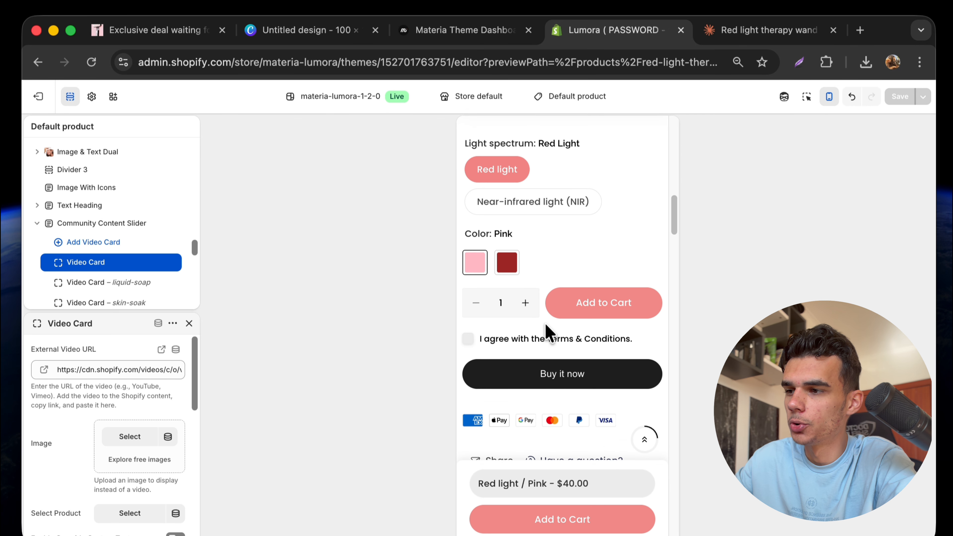
scroll(546, 326, "down", 10)
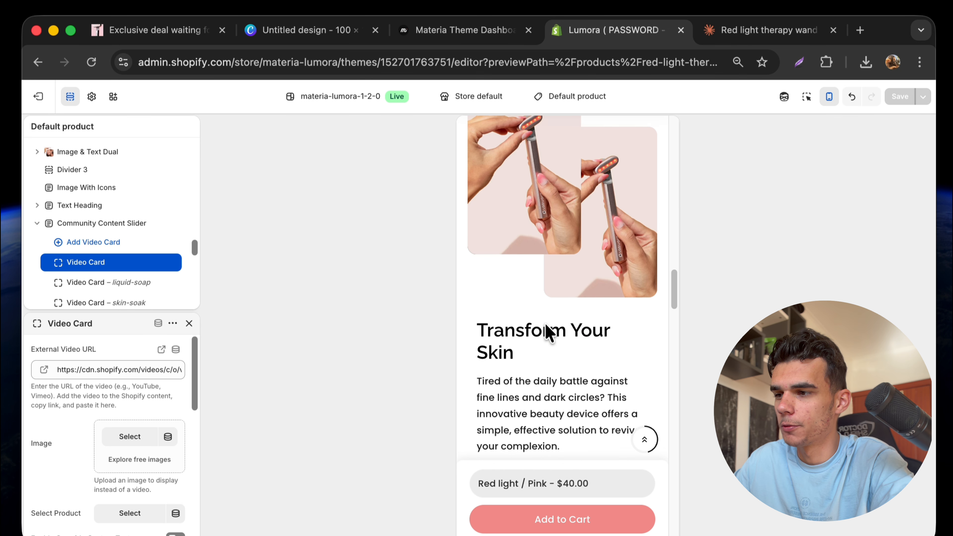
scroll(549, 332, "down", 5)
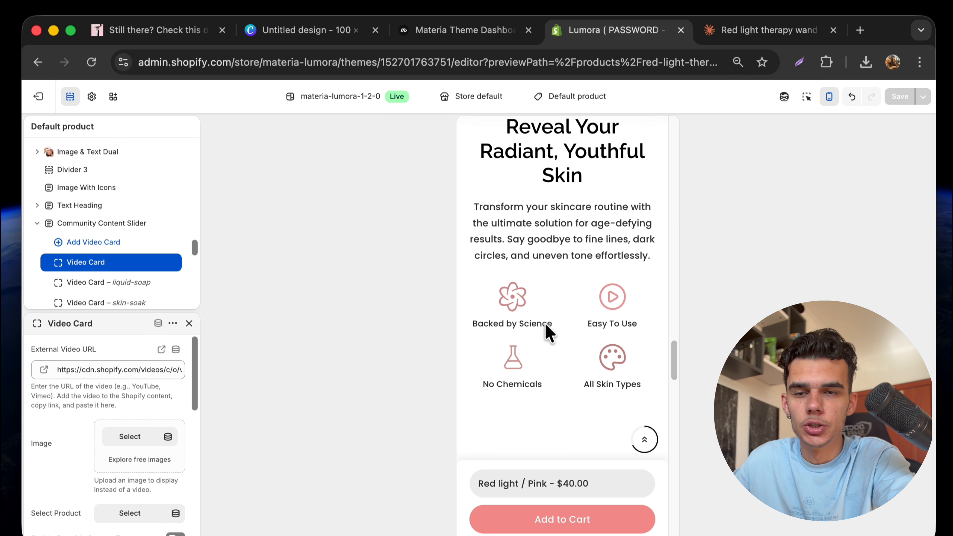
scroll(548, 330, "down", 5)
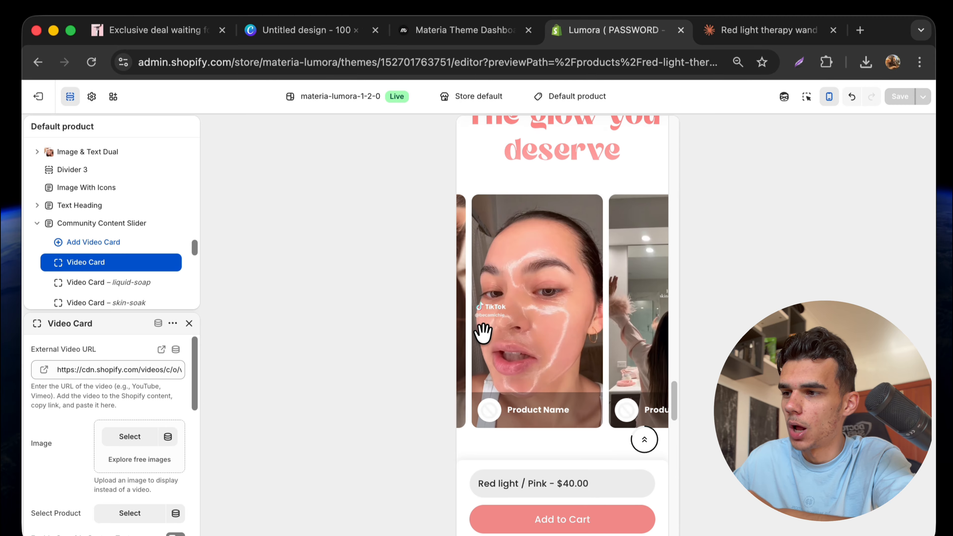
scroll(574, 481, "down", 5)
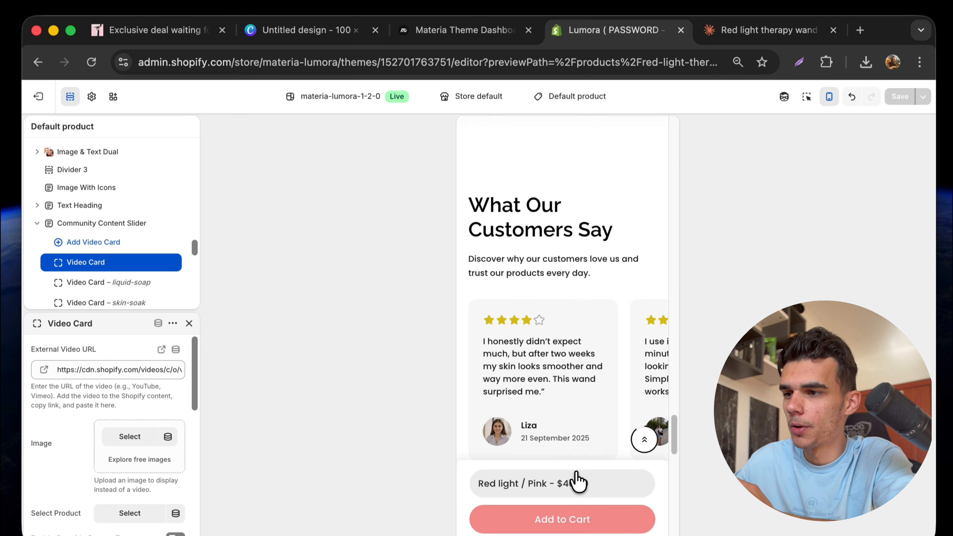
scroll(589, 431, "down", 5)
Advance the mobile reviews slider to the next review and scroll back up the page.
left_click(588, 379)
scroll(591, 387, "down", 10)
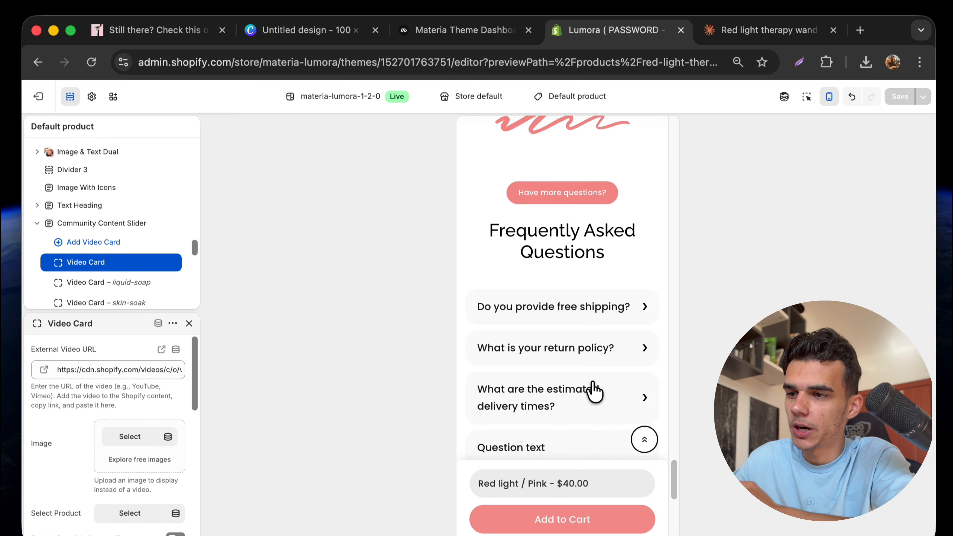
scroll(594, 390, "down", 3)
scroll(594, 389, "up", 15)
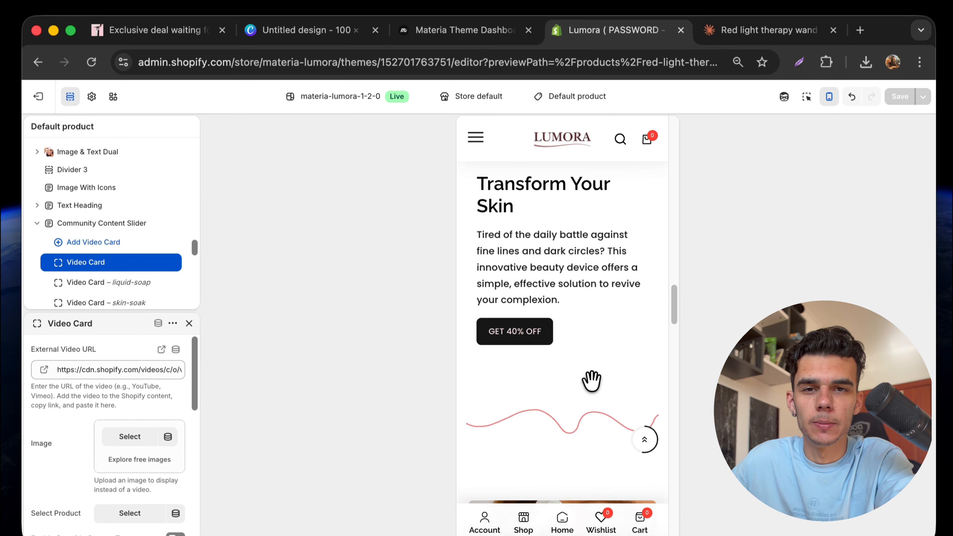
scroll(591, 381, "up", 15)
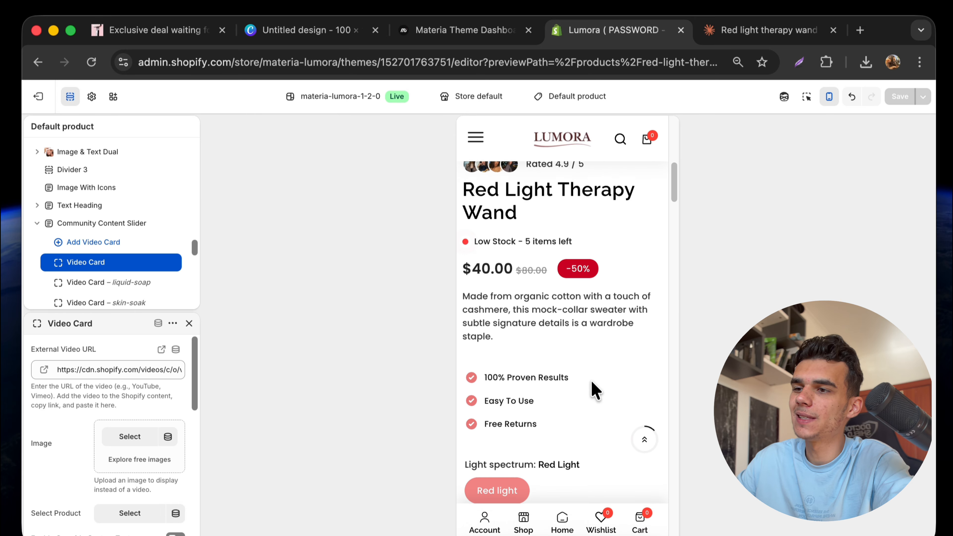
scroll(591, 383, "up", 10)
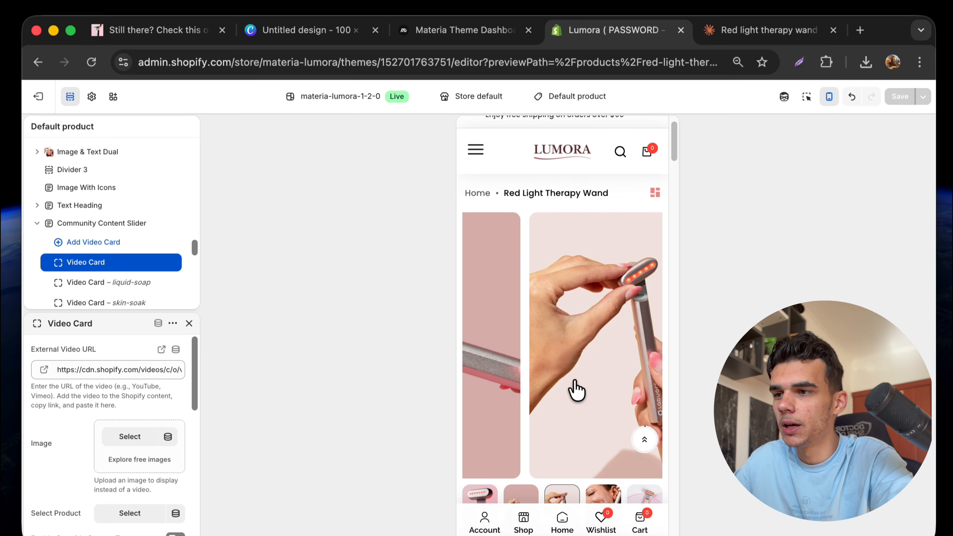
Swipe through the product gallery images, then jump back to the top of the page.
left_click_drag(586, 389, 554, 339)
left_click_drag(609, 355, 559, 340)
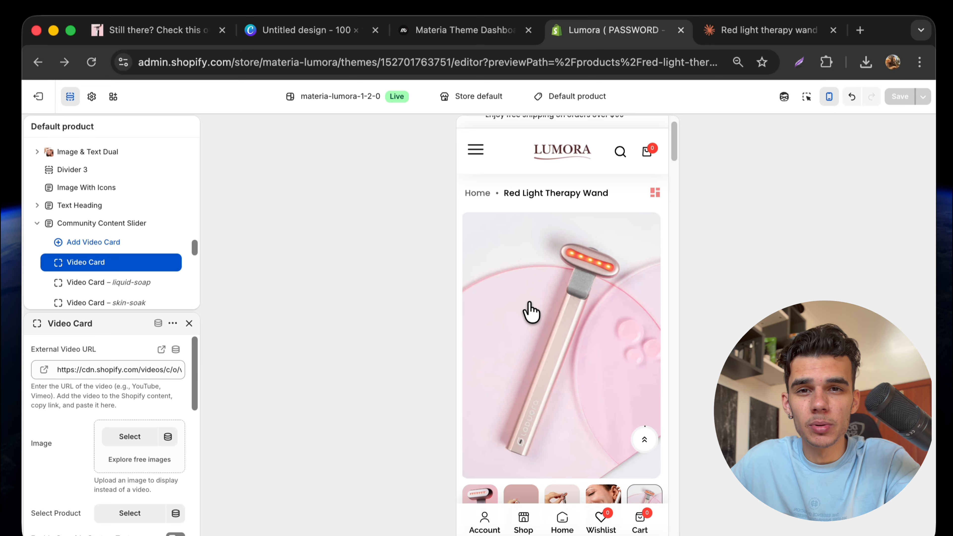
left_click_drag(527, 311, 606, 313)
scroll(537, 359, "down", 10)
scroll(537, 360, "down", 5)
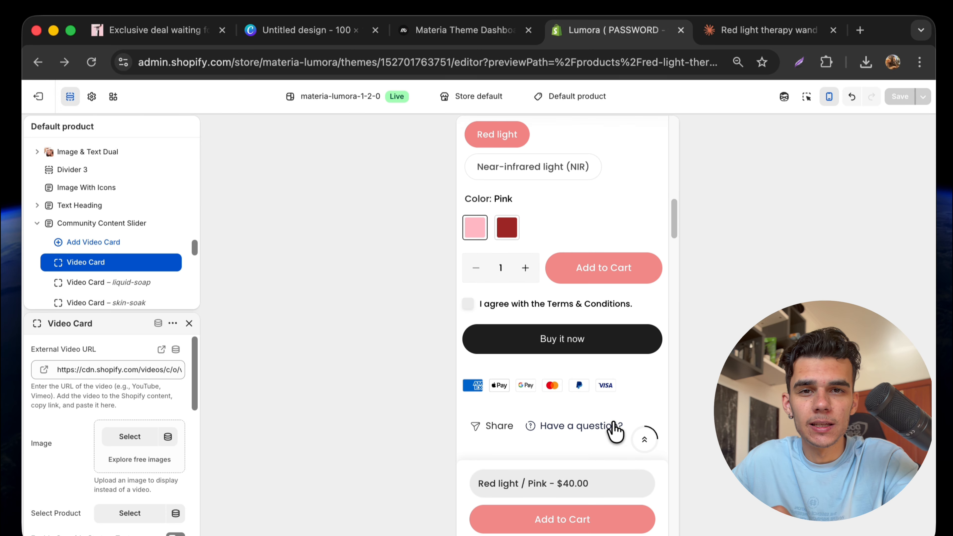
left_click(645, 440)
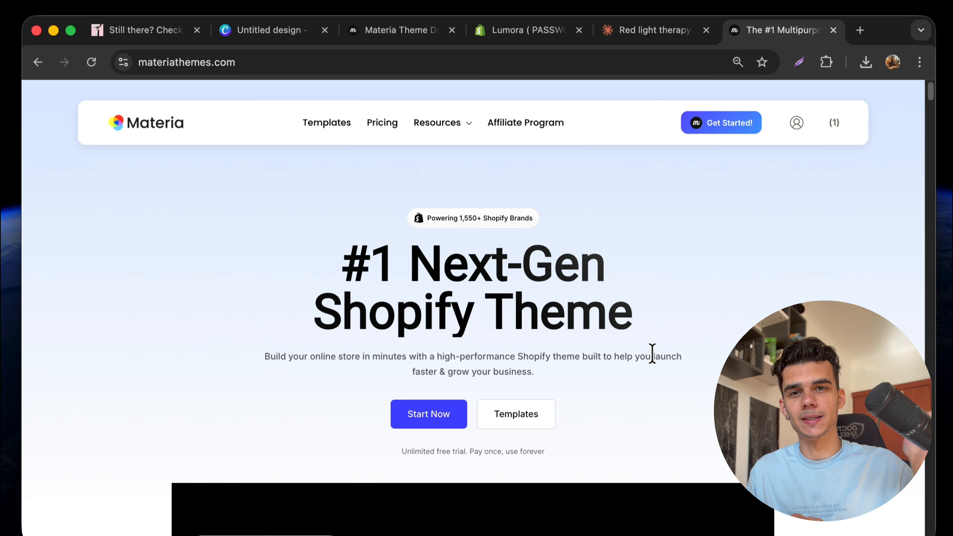
Scroll materiathemes.com to the Premium Templates grid and look over the template demos, including Lumora.
scroll(652, 353, "down", 20)
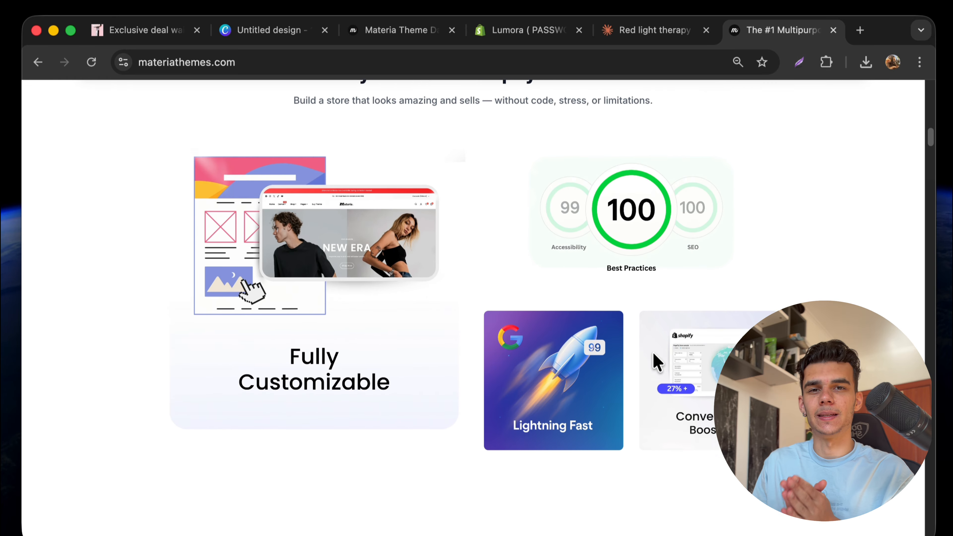
scroll(653, 354, "down", 15)
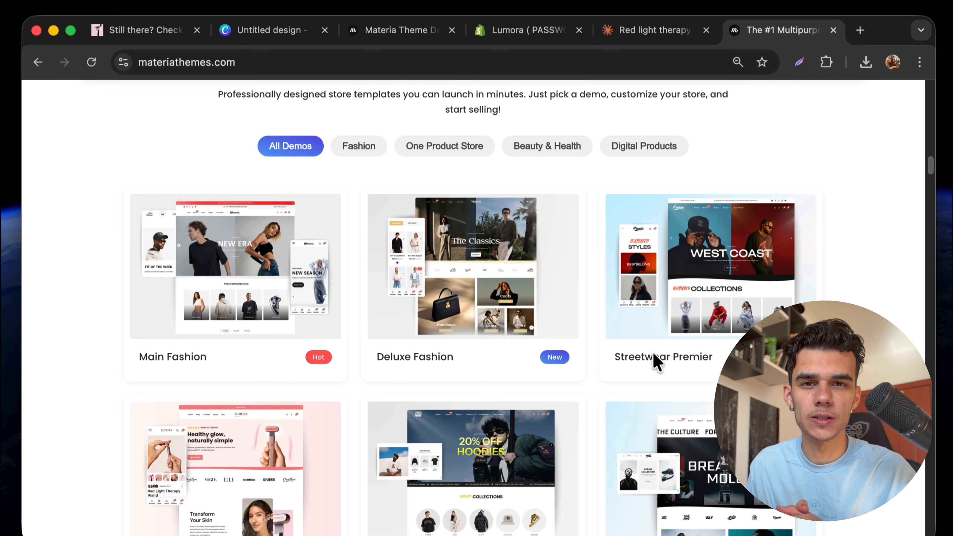
mouse_move(411, 321)
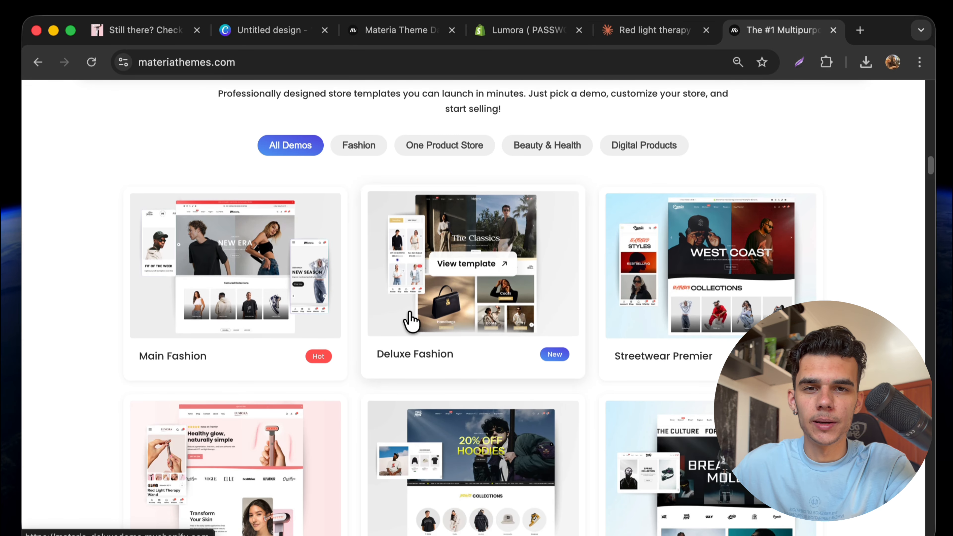
mouse_move(665, 304)
scroll(722, 353, "down", 5)
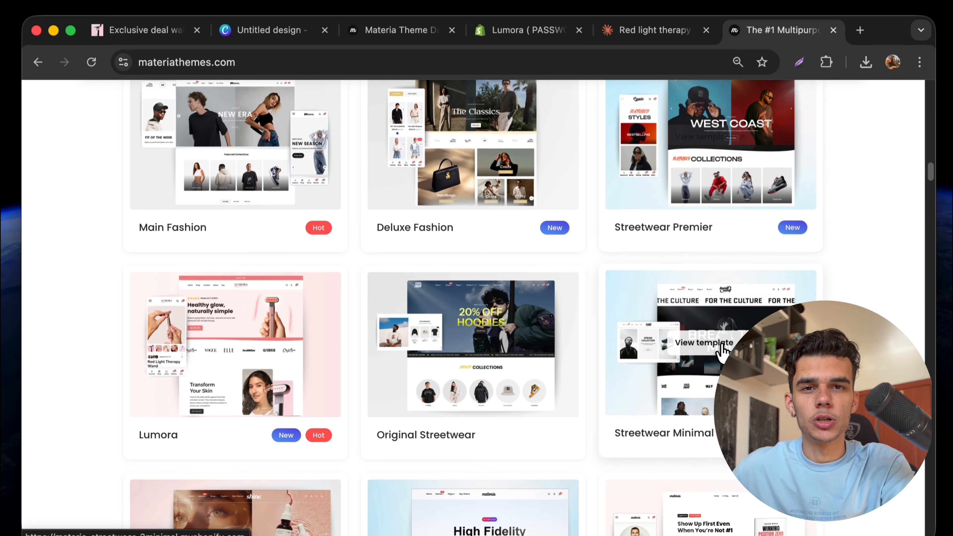
mouse_move(503, 351)
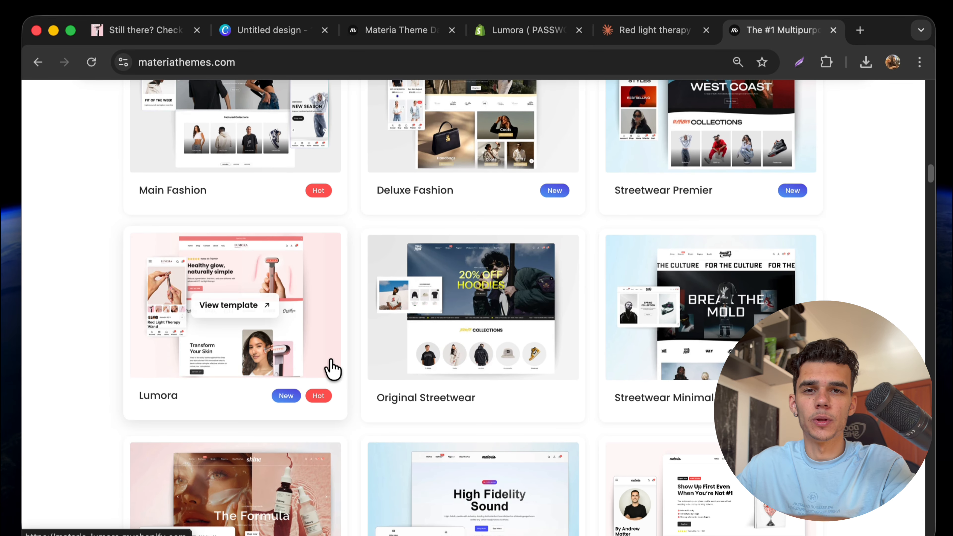
scroll(330, 366, "down", 7)
mouse_move(200, 340)
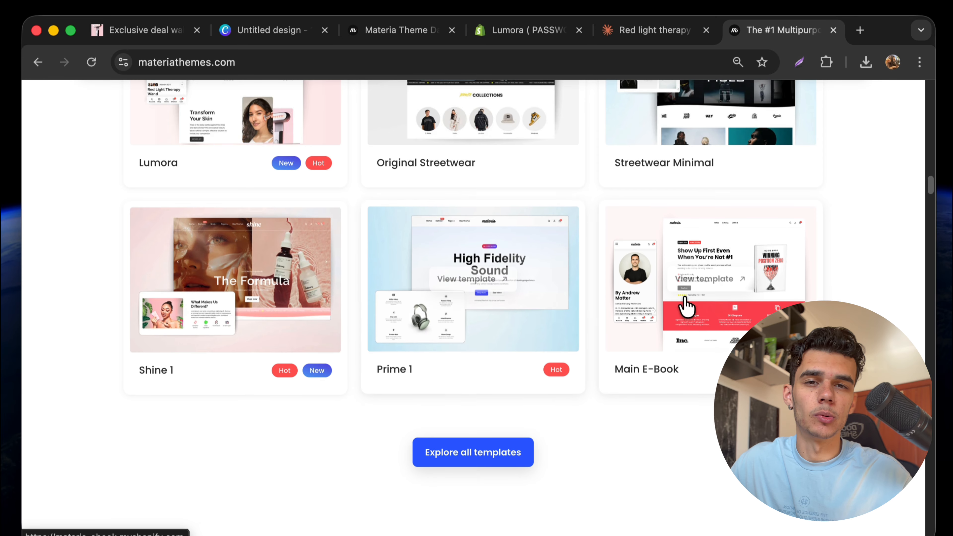
scroll(686, 306, "up", 3)
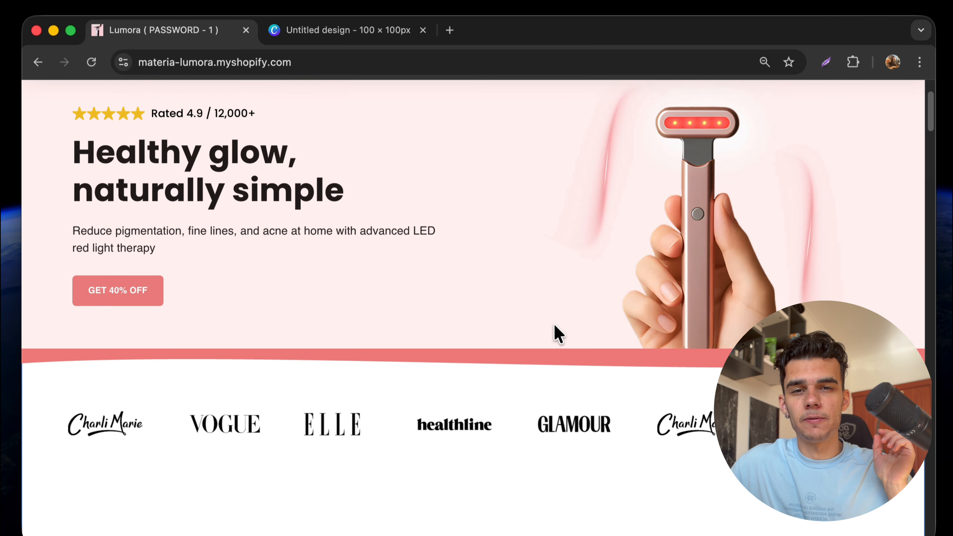
Choose the Brown colour for the wand on the live store, then scroll down to the Instagram gallery.
scroll(558, 334, "down", 18)
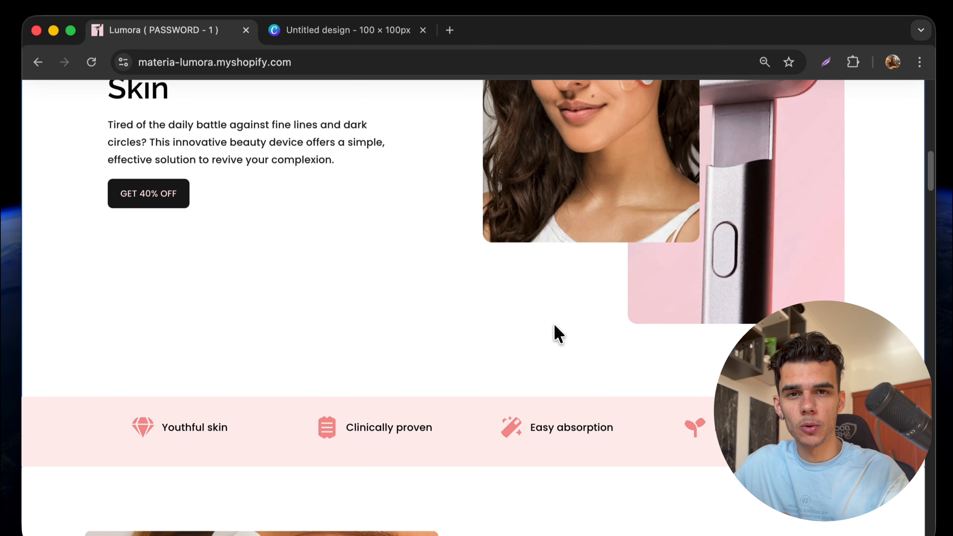
scroll(558, 334, "down", 20)
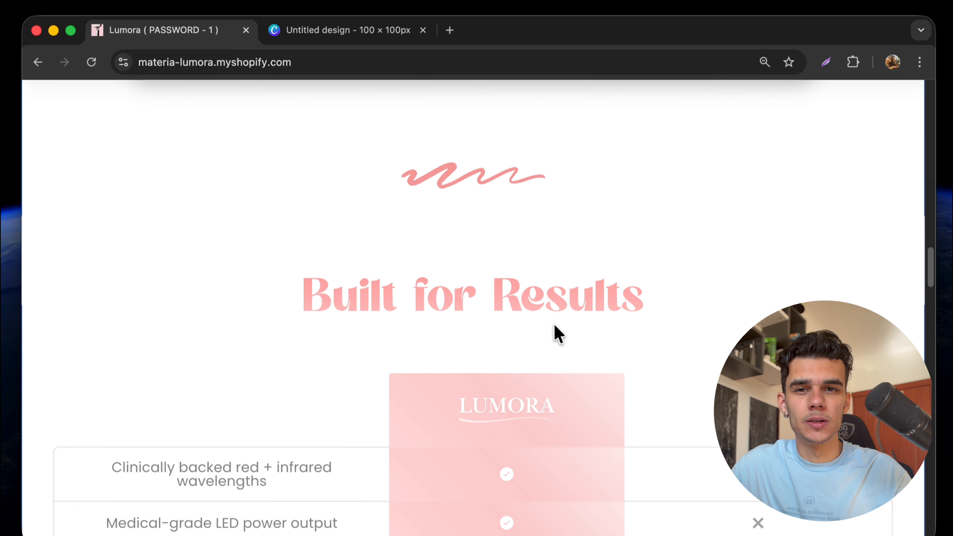
scroll(558, 334, "down", 18)
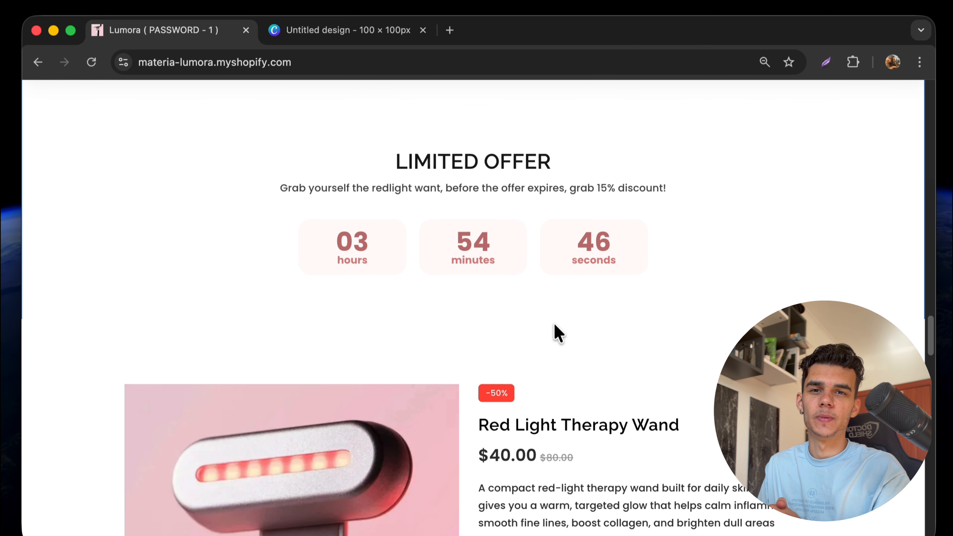
scroll(554, 325, "down", 8)
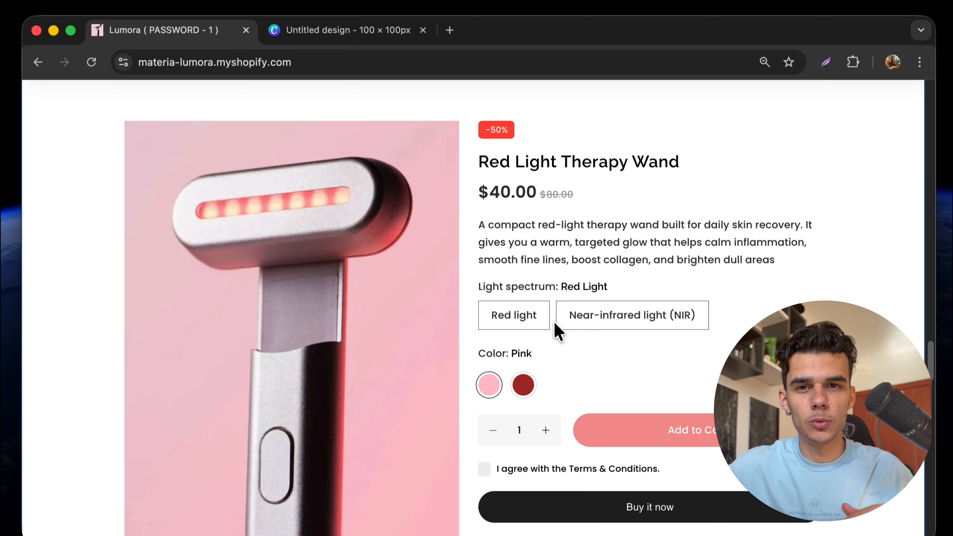
left_click(521, 383)
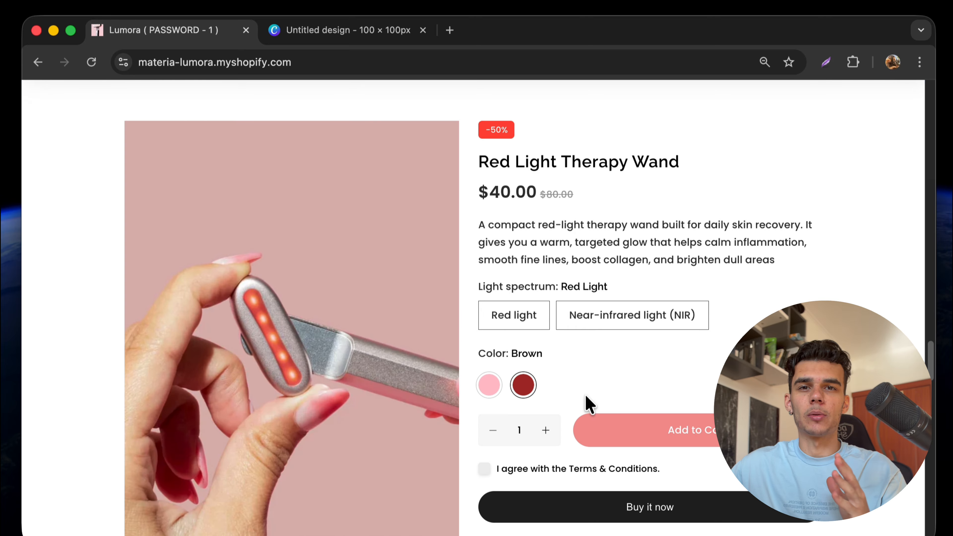
scroll(597, 386, "down", 15)
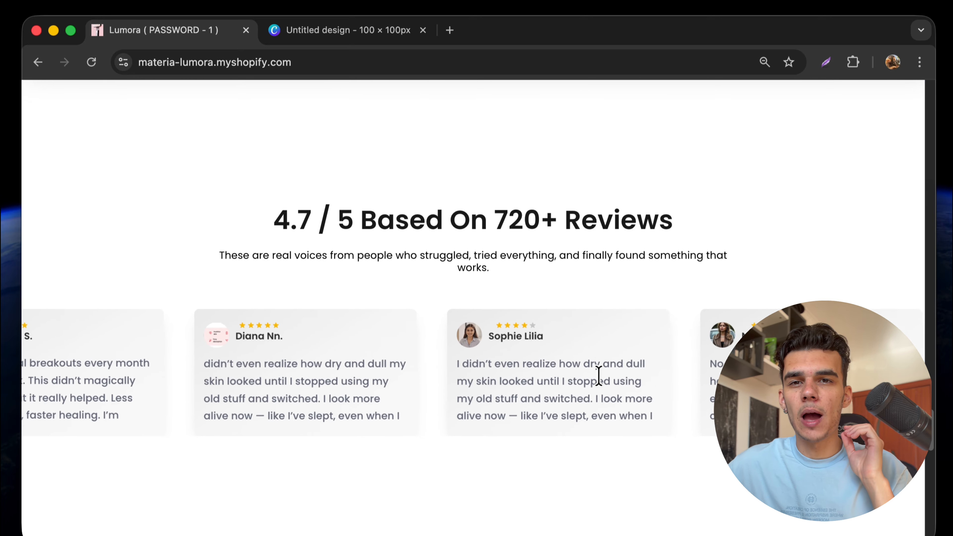
scroll(599, 376, "down", 15)
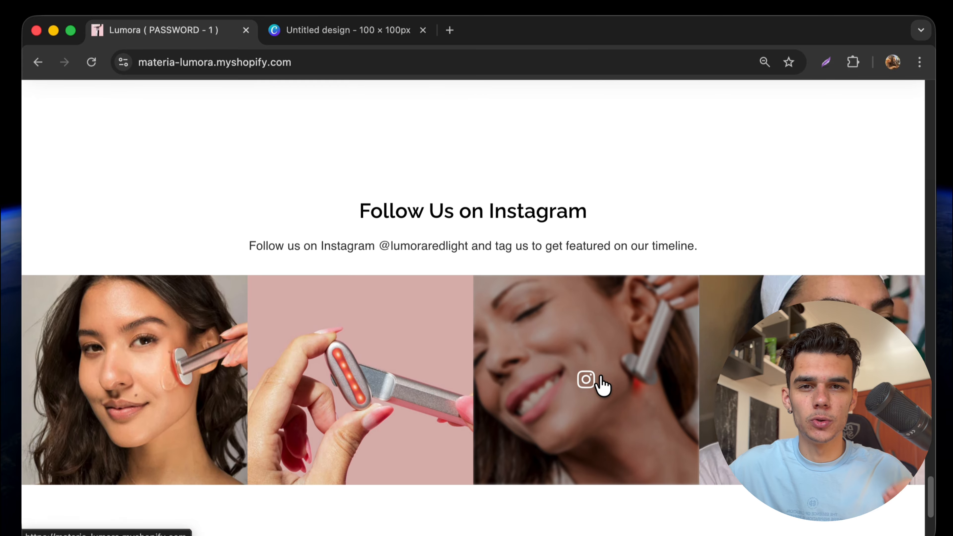
scroll(602, 385, "down", 3)
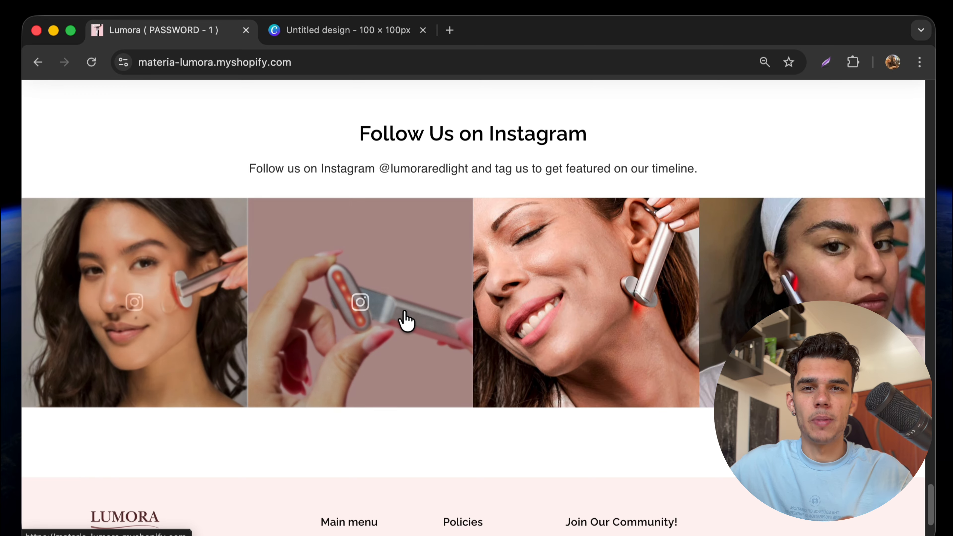